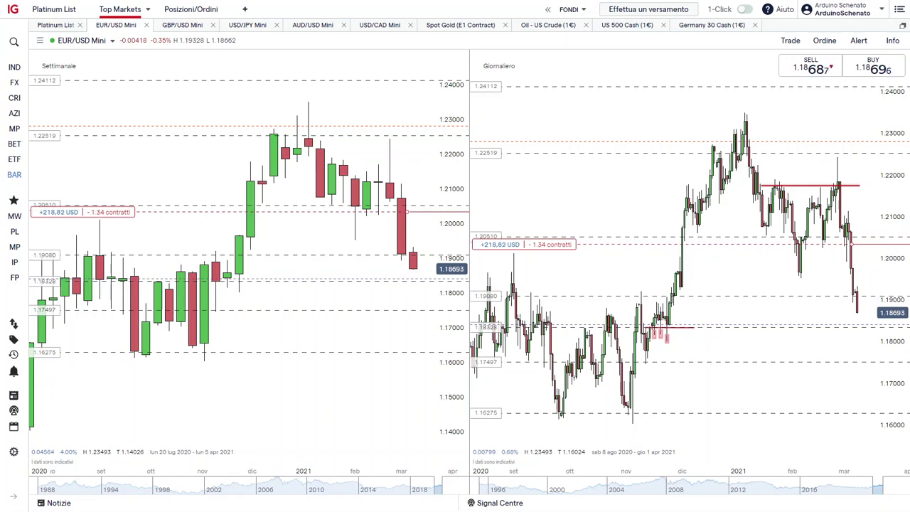
Sketch a U under the weekly low, arcs over both weekly highs, and a curve at the recent dip
{"action": "scroll", "coordinate": [400, 387], "scroll_direction": "down", "scroll_amount": 2}
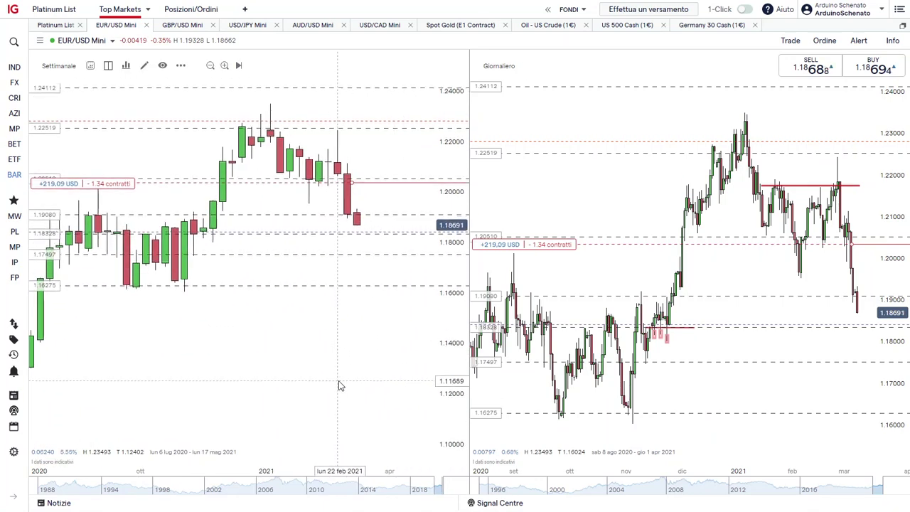
{"action": "scroll", "coordinate": [377, 405], "scroll_direction": "left", "scroll_amount": 2}
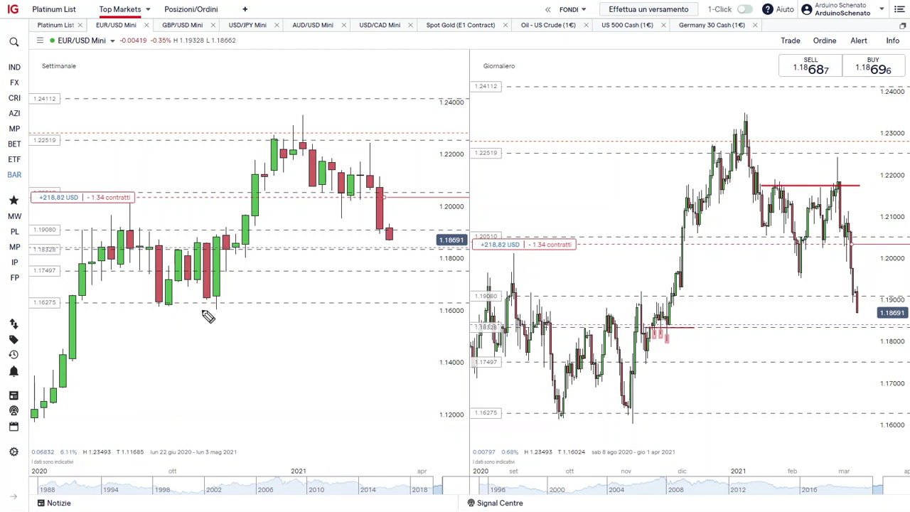
{"action": "left_click_drag", "start_coordinate": [203, 311], "coordinate": [226, 310]}
{"action": "left_click_drag", "start_coordinate": [284, 113], "coordinate": [310, 112]}
{"action": "mouse_move", "coordinate": [327, 219]}
{"action": "left_mouse_down"}
{"action": "mouse_move", "coordinate": [342, 229]}
{"action": "mouse_move", "coordinate": [347, 221]}
{"action": "left_mouse_up"}
{"action": "left_click_drag", "start_coordinate": [353, 155], "coordinate": [382, 146]}
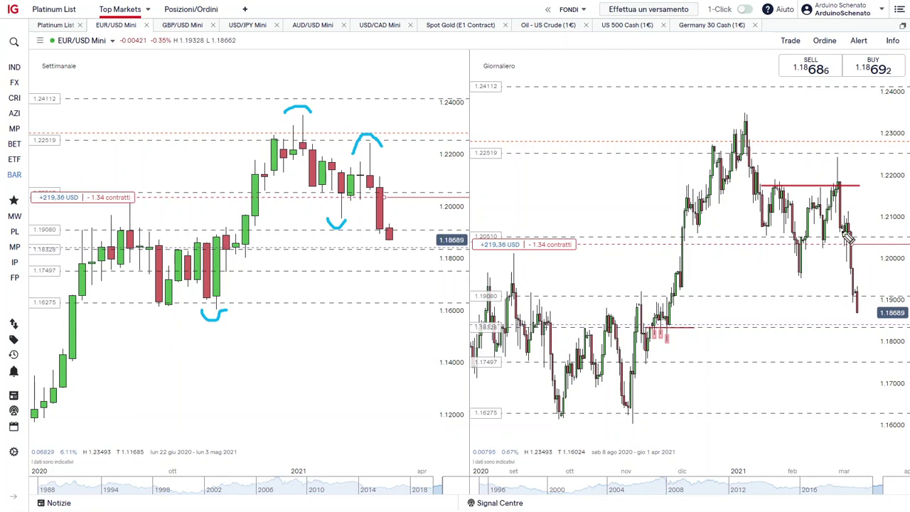
Scribble scenario sketches on the daily chart, mark the 1.20000 level, and arrow toward the latest weekly candles
{"action": "left_click_drag", "start_coordinate": [846, 235], "coordinate": [885, 237]}
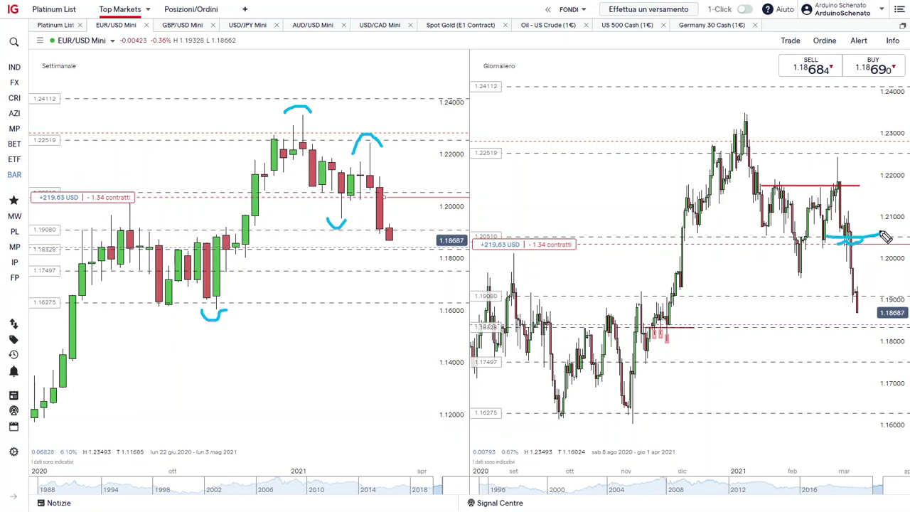
{"action": "left_click_drag", "start_coordinate": [865, 203], "coordinate": [843, 210]}
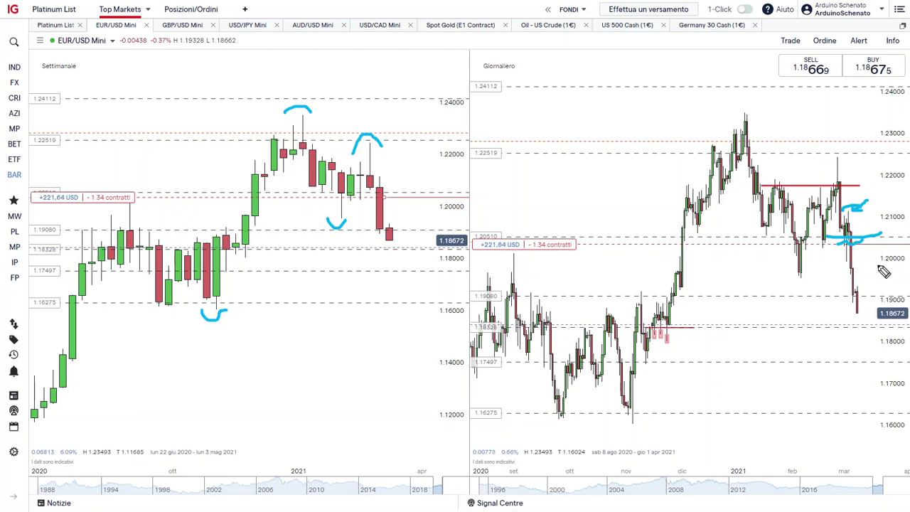
{"action": "left_click_drag", "start_coordinate": [881, 263], "coordinate": [909, 263]}
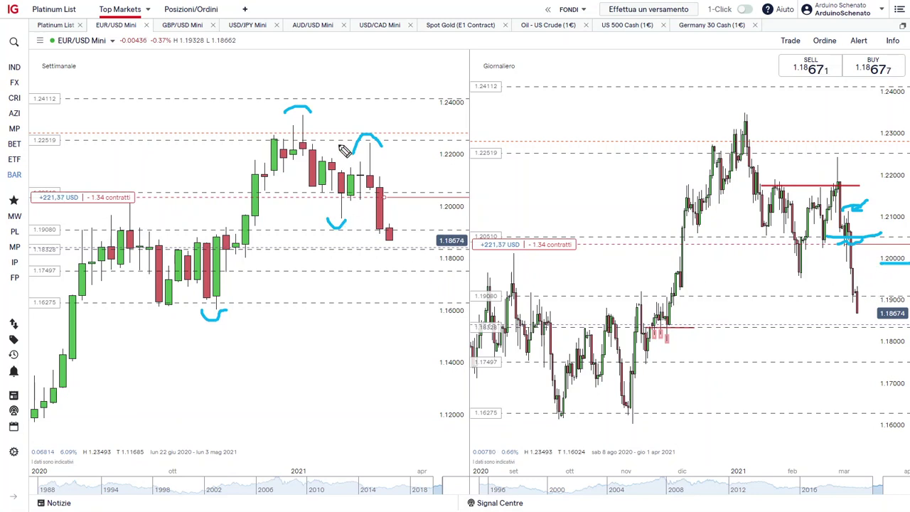
{"action": "left_click_drag", "start_coordinate": [454, 184], "coordinate": [421, 219]}
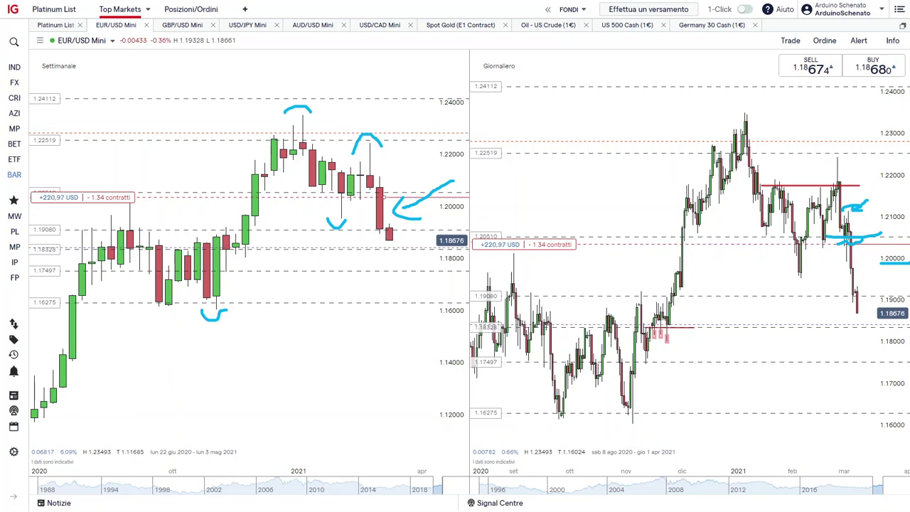
Erase every freehand sketch from the weekly and daily charts, leaving the red level lines, and rezoom both
{"action": "key", "text": "Escape"}
{"action": "mouse_move", "coordinate": [14, 320]}
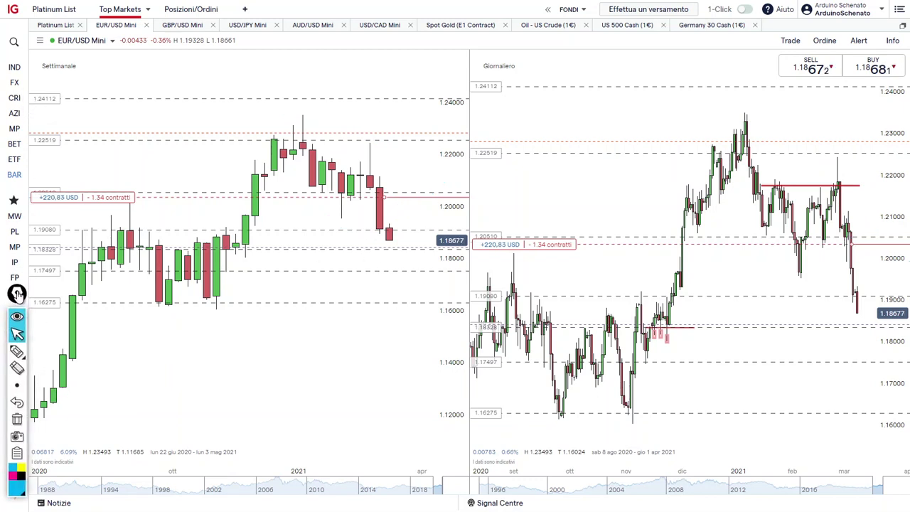
{"action": "scroll", "coordinate": [114, 329], "scroll_direction": "up", "scroll_amount": 5}
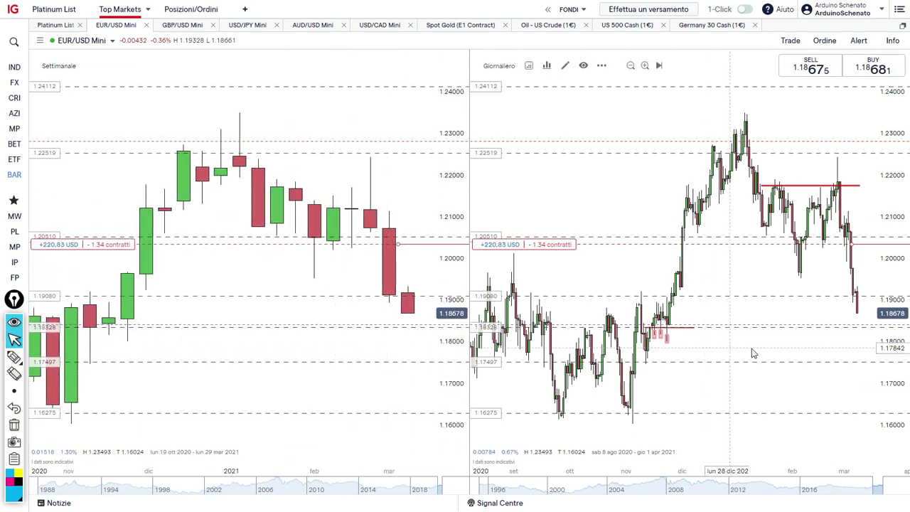
{"action": "scroll", "coordinate": [750, 355], "scroll_direction": "down", "scroll_amount": 2}
{"action": "scroll", "coordinate": [406, 367], "scroll_direction": "down", "scroll_amount": 2}
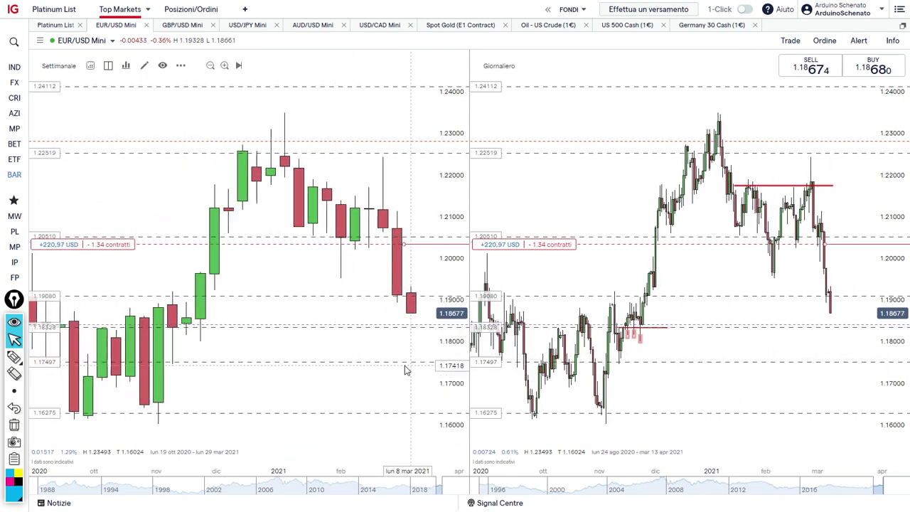
{"action": "scroll", "coordinate": [405, 370], "scroll_direction": "down", "scroll_amount": 2}
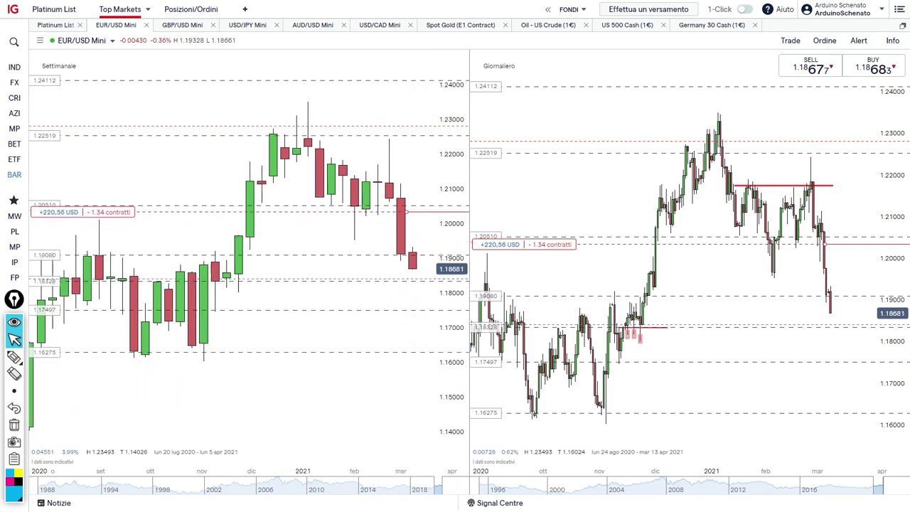
{"action": "scroll", "coordinate": [370, 379], "scroll_direction": "down", "scroll_amount": 2}
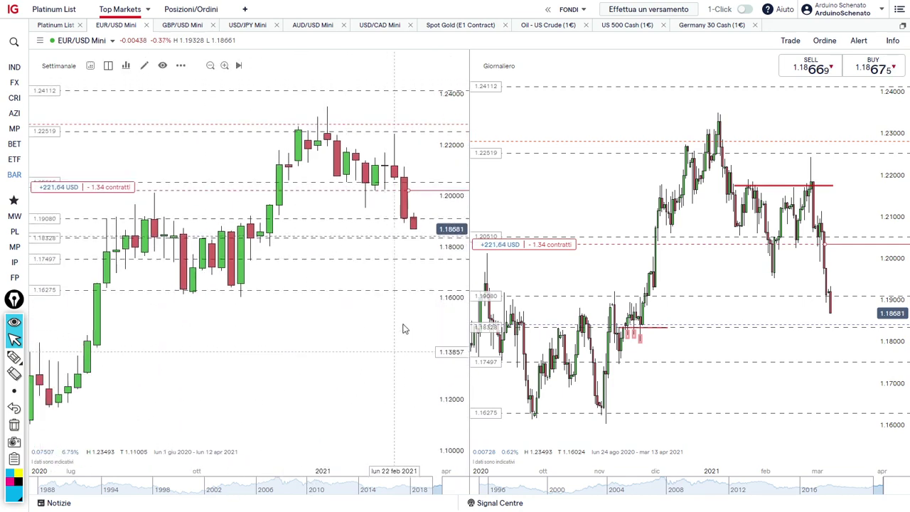
{"action": "scroll", "coordinate": [413, 369], "scroll_direction": "up", "scroll_amount": 2}
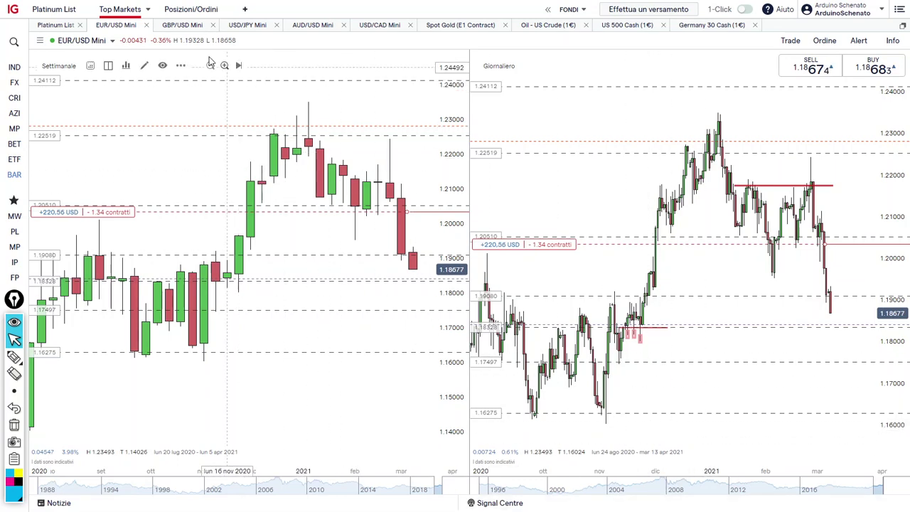
Bring up the GBP/USD Mini charts and delete the Fibonacci drawing from the weekly chart
{"action": "left_click", "coordinate": [192, 27]}
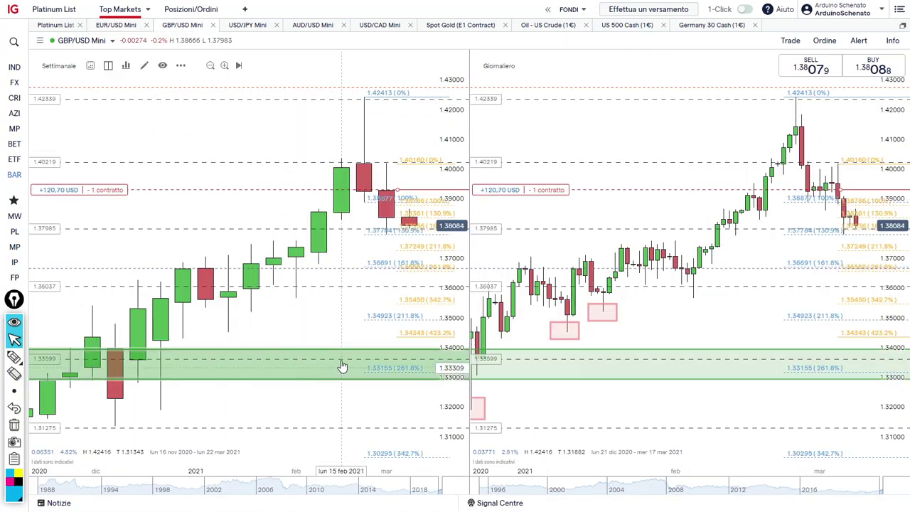
{"action": "left_click", "coordinate": [409, 303]}
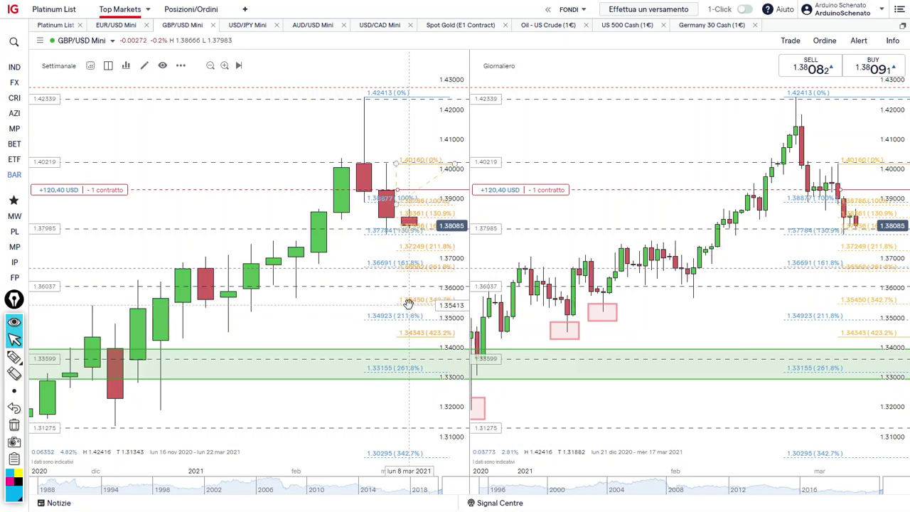
{"action": "left_click_drag", "start_coordinate": [409, 303], "coordinate": [383, 233]}
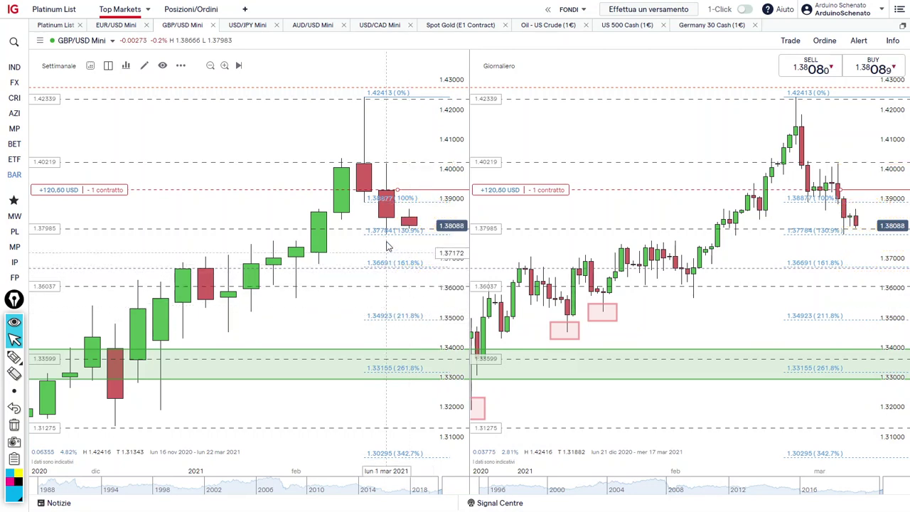
{"action": "key", "text": "Delete"}
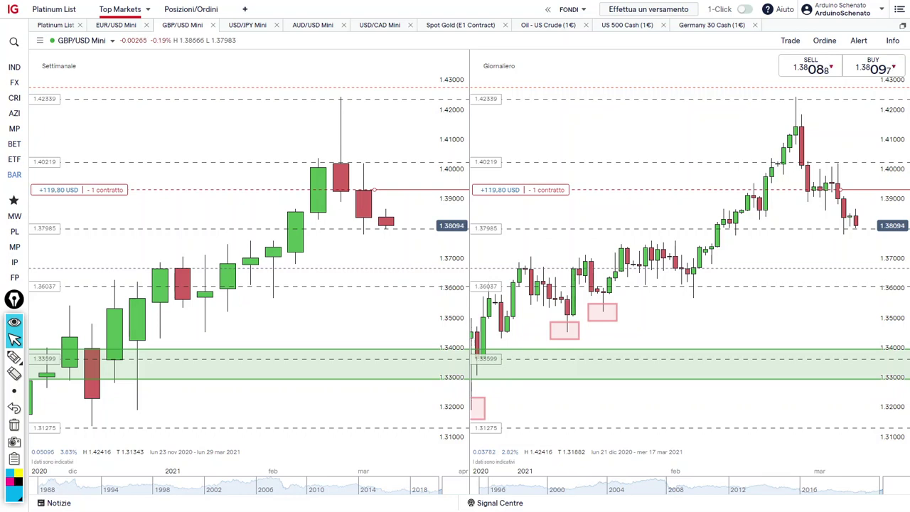
{"action": "scroll", "coordinate": [433, 356], "scroll_direction": "down", "scroll_amount": 2}
{"action": "scroll", "coordinate": [720, 340], "scroll_direction": "up", "scroll_amount": 2}
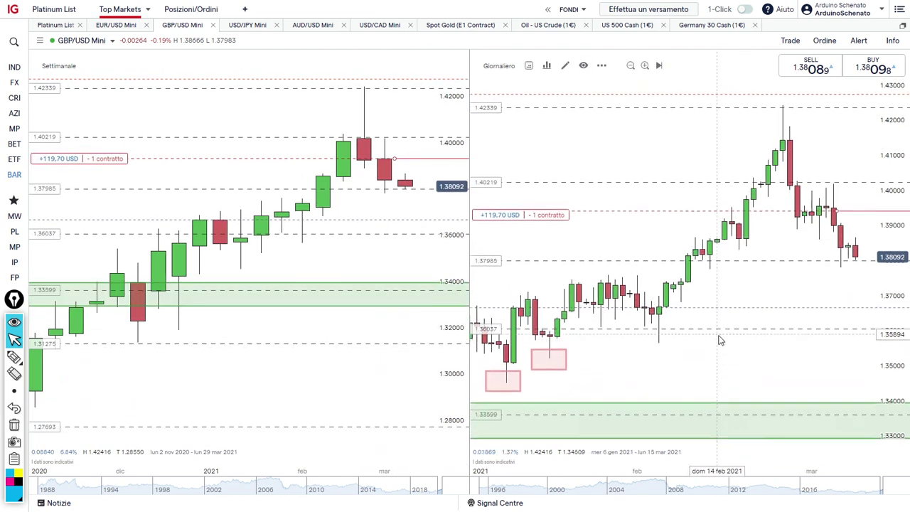
{"action": "left_click_drag", "start_coordinate": [752, 396], "coordinate": [739, 406]}
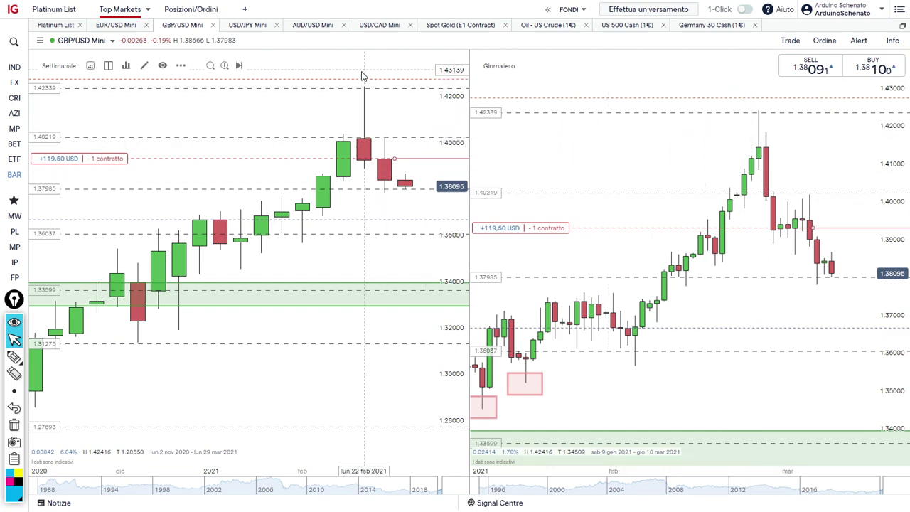
{"action": "scroll", "coordinate": [377, 291], "scroll_direction": "down", "scroll_amount": 2}
{"action": "scroll", "coordinate": [377, 291], "scroll_direction": "down", "scroll_amount": 3}
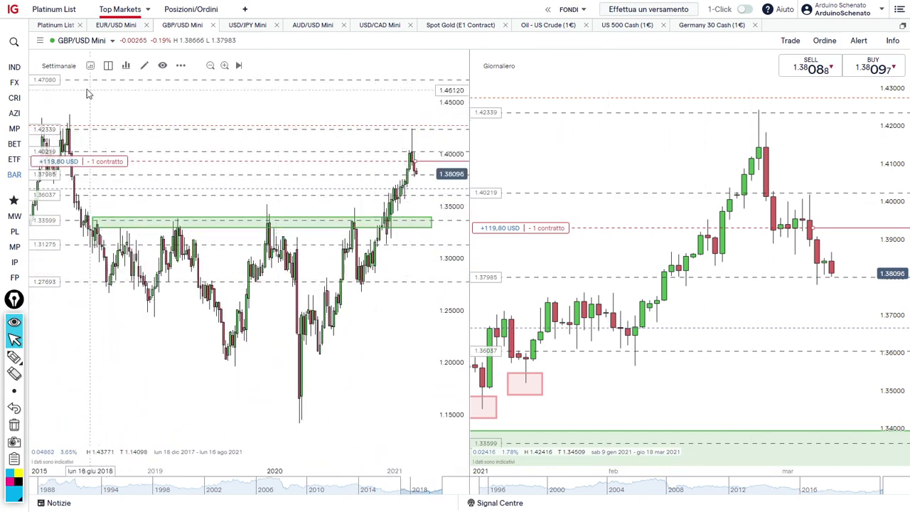
Switch the left GBP/USD chart to Mensile (monthly) candles, framed on roughly 2015–2021
{"action": "left_click", "coordinate": [90, 66]}
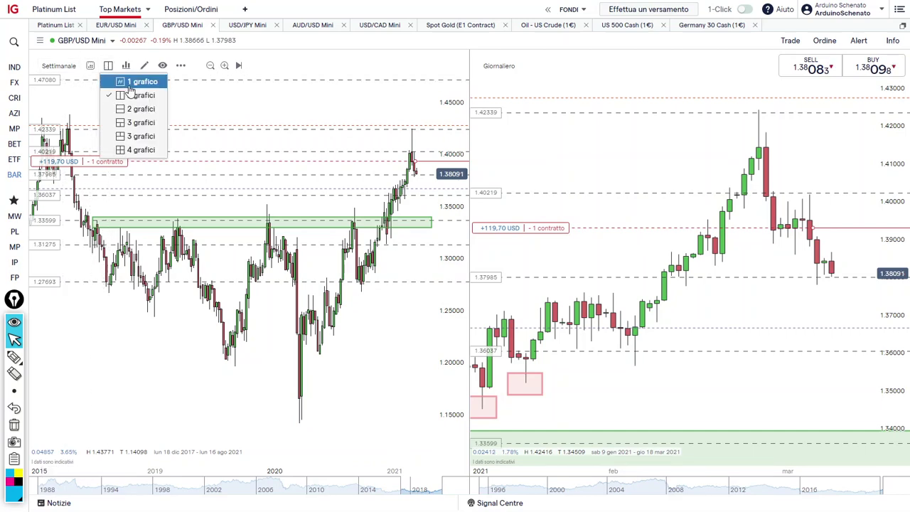
{"action": "left_click", "coordinate": [58, 65]}
{"action": "left_click", "coordinate": [62, 81]}
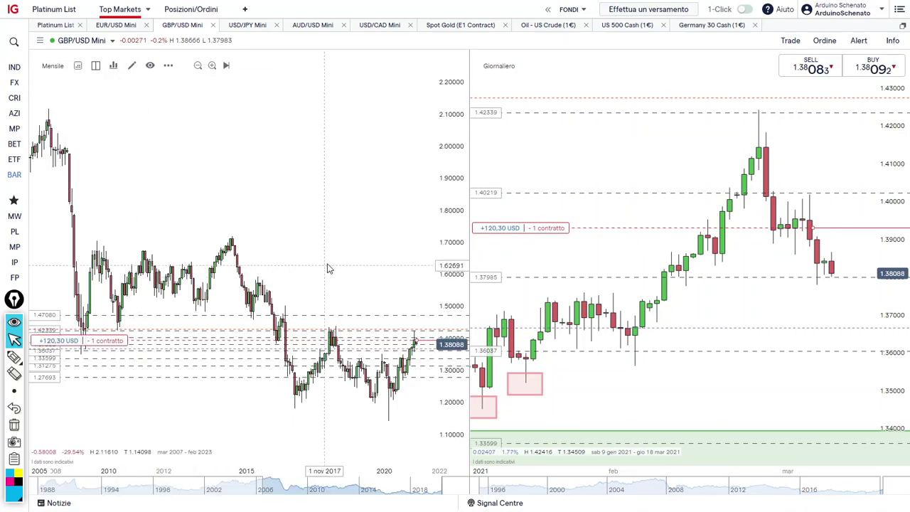
{"action": "scroll", "coordinate": [335, 244], "scroll_direction": "up", "scroll_amount": 2}
{"action": "scroll", "coordinate": [346, 215], "scroll_direction": "up", "scroll_amount": 2}
{"action": "scroll", "coordinate": [393, 266], "scroll_direction": "up", "scroll_amount": 2}
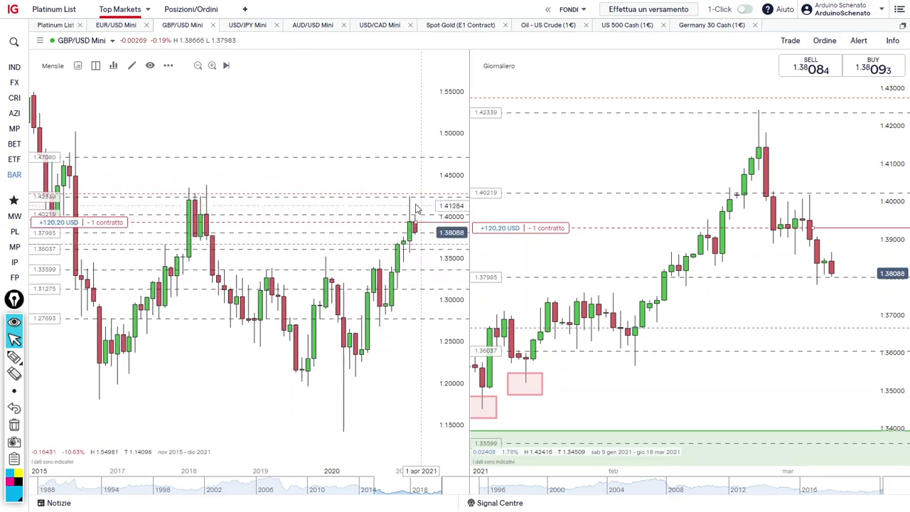
{"action": "left_click_drag", "start_coordinate": [408, 197], "coordinate": [348, 116]}
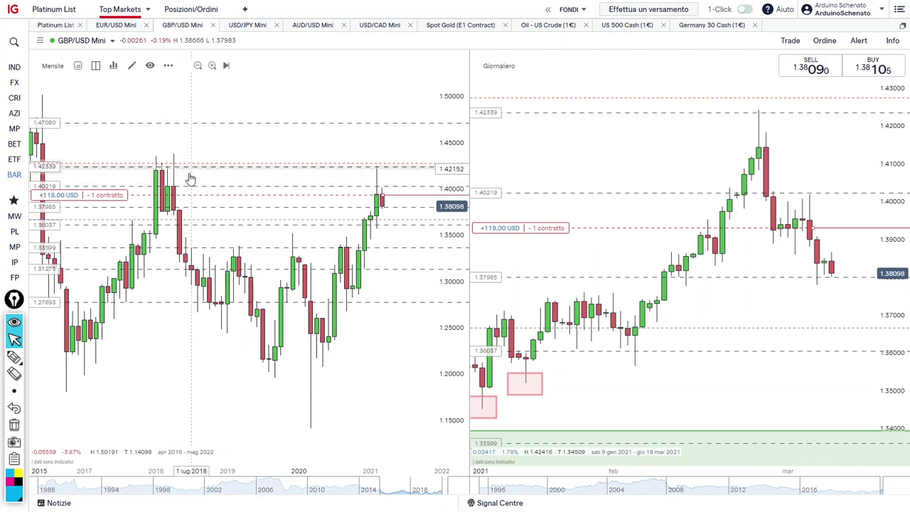
Place a trial Fibonacci extension from the 2020 low on the monthly chart, then delete it
{"action": "left_click", "coordinate": [131, 64]}
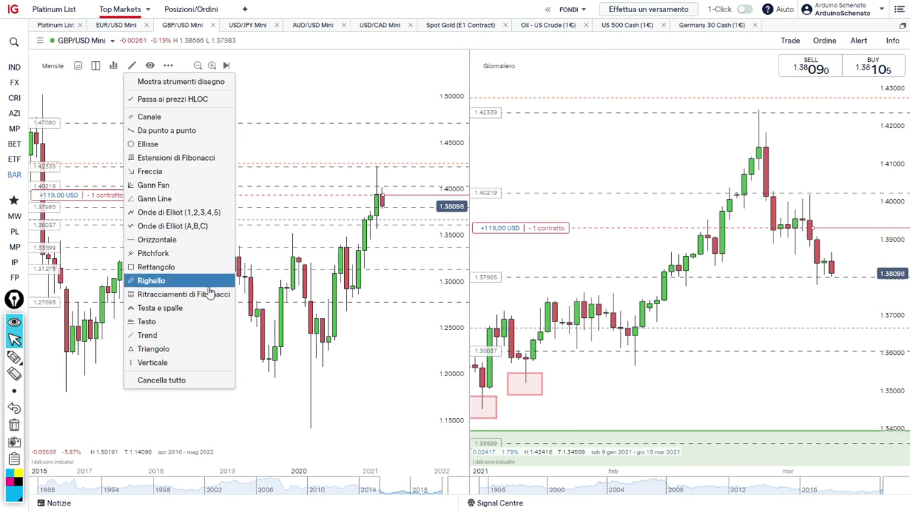
{"action": "left_click", "coordinate": [205, 172]}
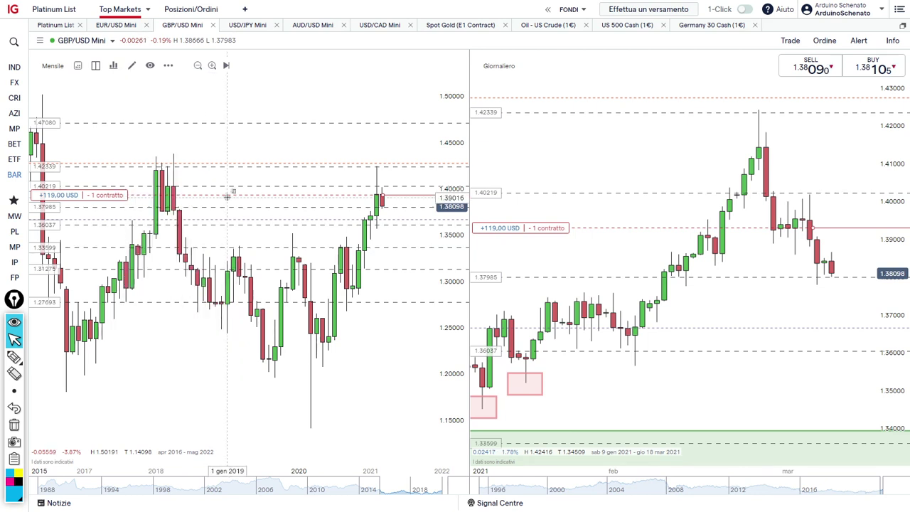
{"action": "left_click", "coordinate": [311, 428]}
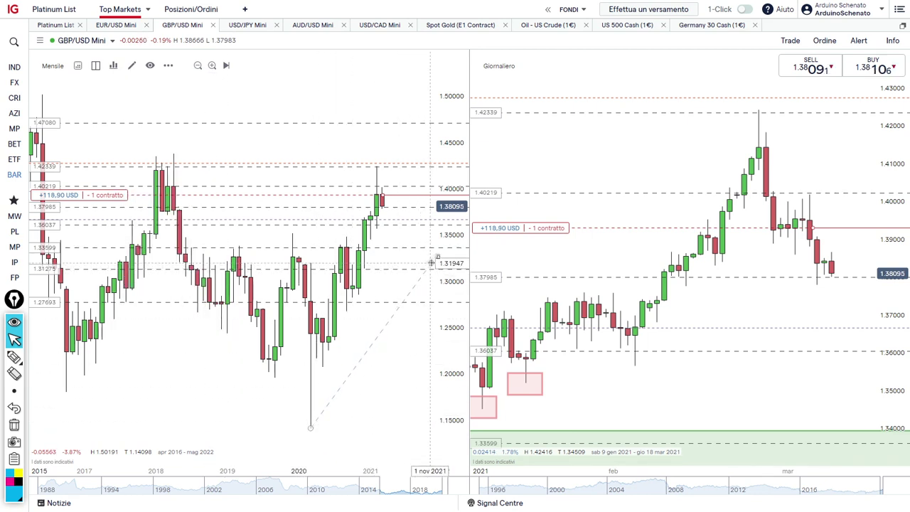
{"action": "left_click", "coordinate": [430, 263]}
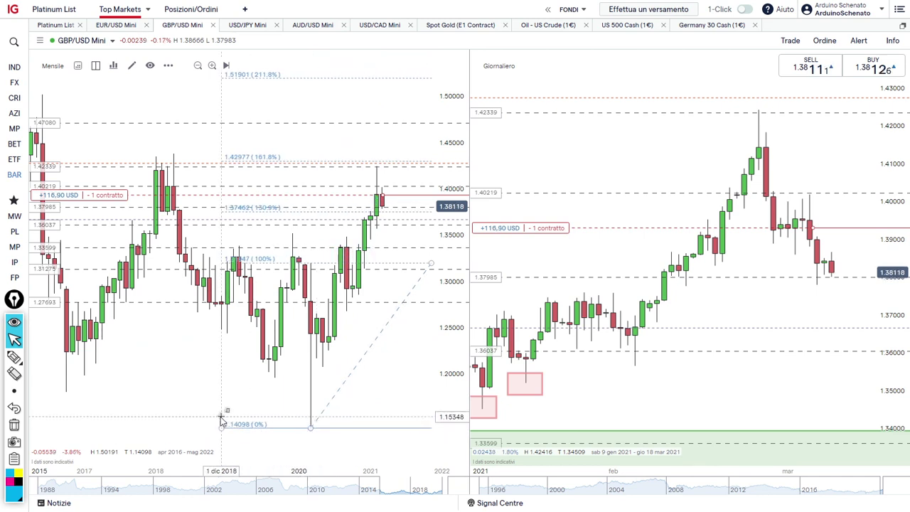
{"action": "left_click", "coordinate": [184, 424]}
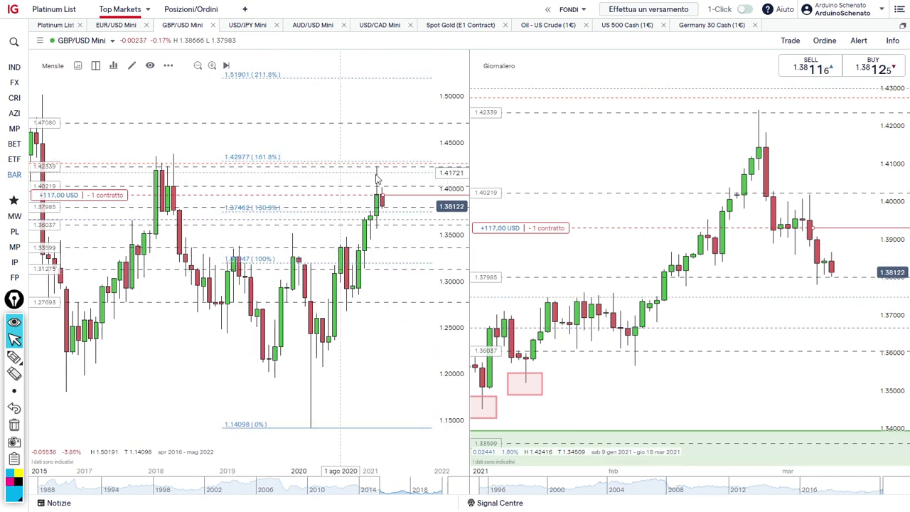
{"action": "left_click", "coordinate": [376, 428]}
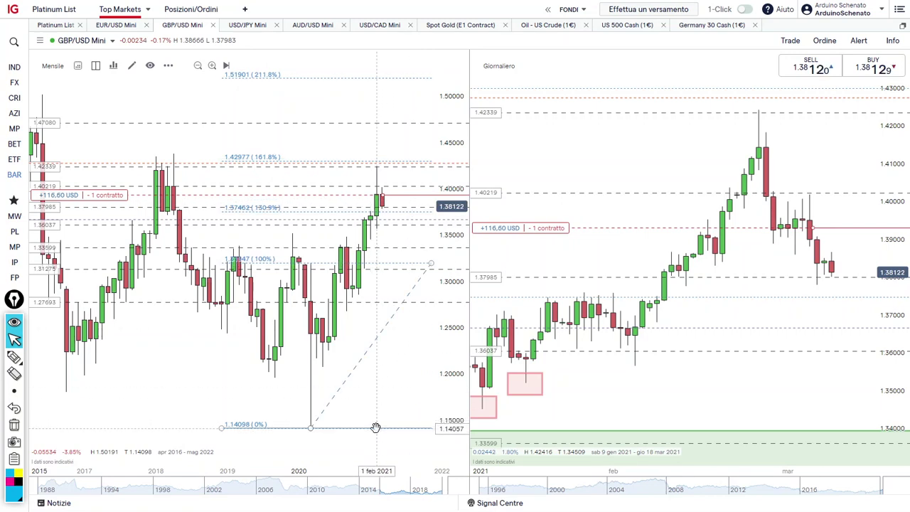
{"action": "key", "text": "Delete"}
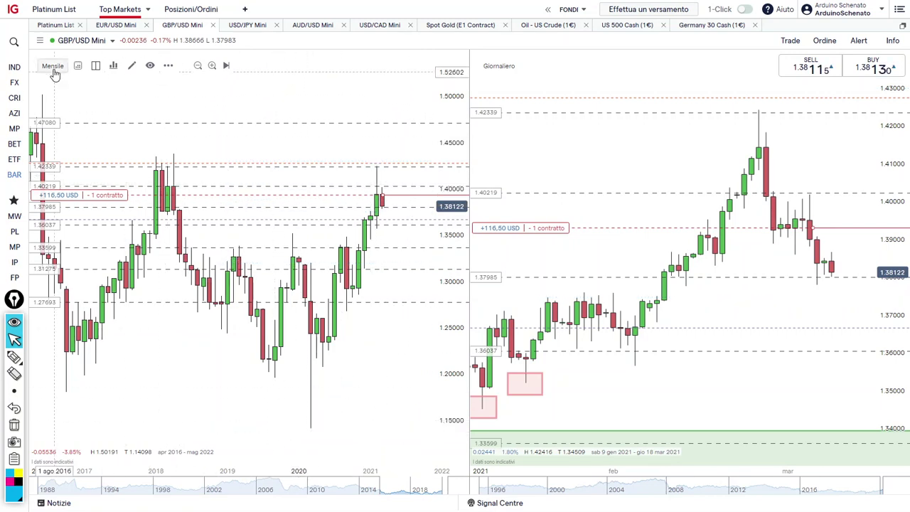
Return the left chart to Settimanale (weekly) candles, framing late 2020 to March 2021
{"action": "left_click", "coordinate": [53, 65]}
{"action": "left_click", "coordinate": [70, 95]}
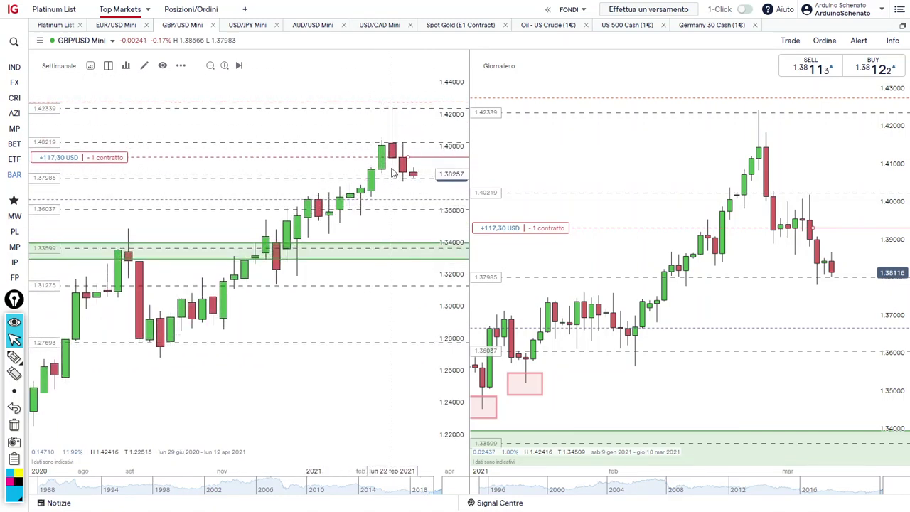
{"action": "scroll", "coordinate": [390, 291], "scroll_direction": "down", "scroll_amount": 1}
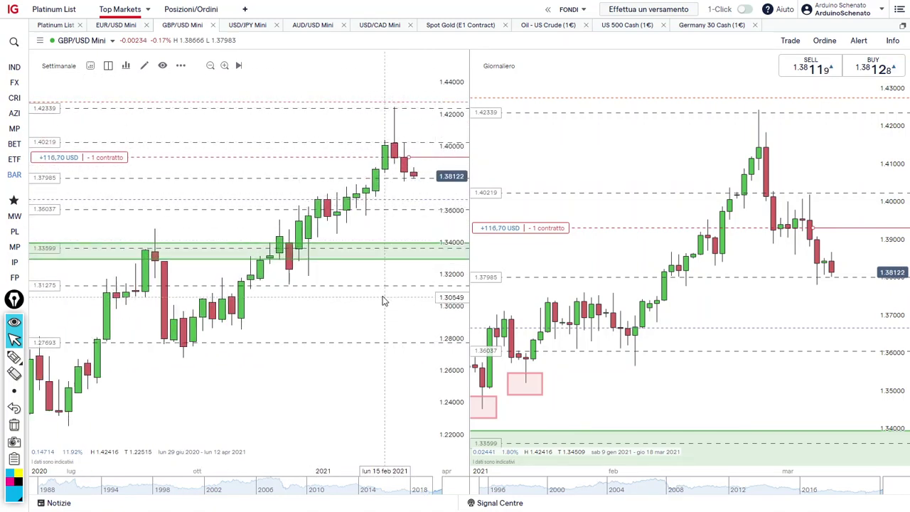
{"action": "scroll", "coordinate": [390, 292], "scroll_direction": "up", "scroll_amount": 3}
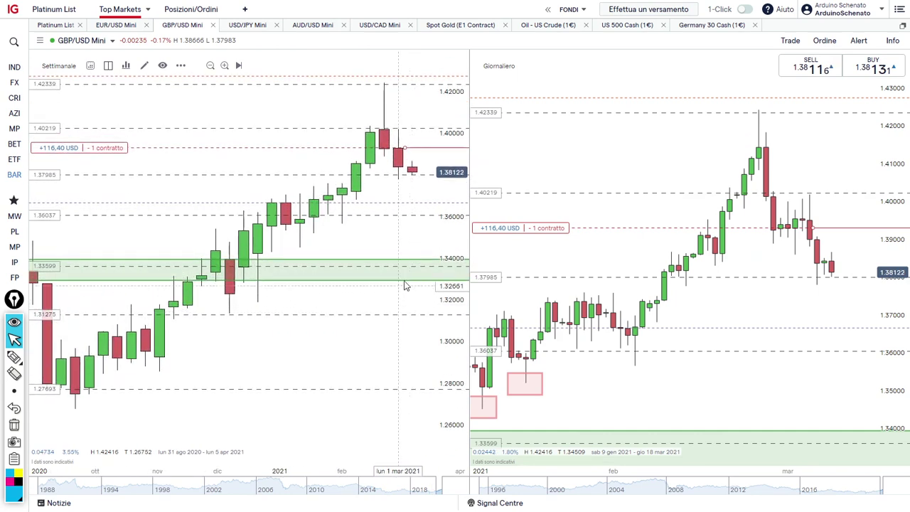
{"action": "scroll", "coordinate": [402, 273], "scroll_direction": "right", "scroll_amount": 2}
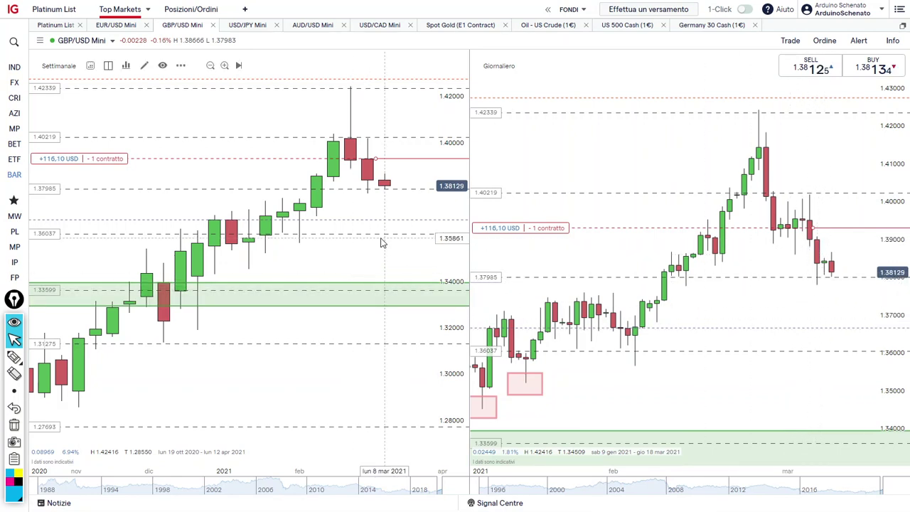
{"action": "scroll", "coordinate": [387, 260], "scroll_direction": "down", "scroll_amount": 2}
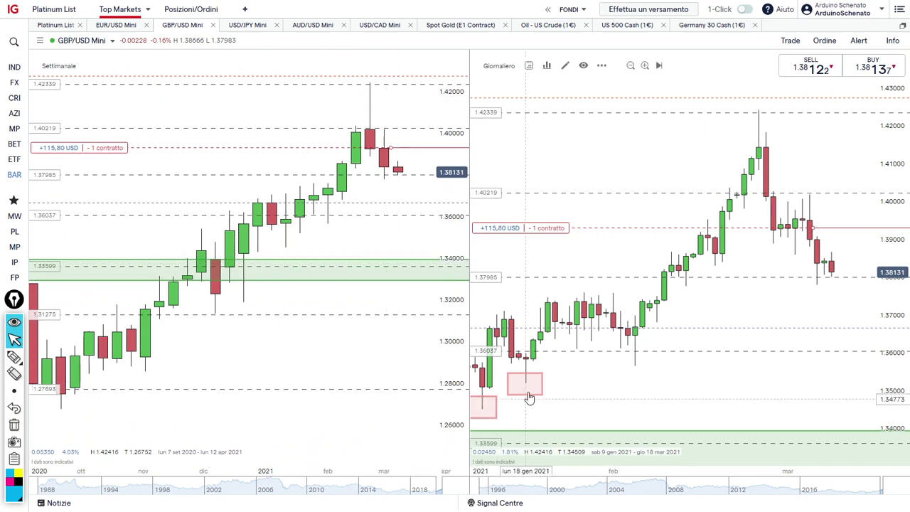
{"action": "scroll", "coordinate": [811, 327], "scroll_direction": "down", "scroll_amount": 2}
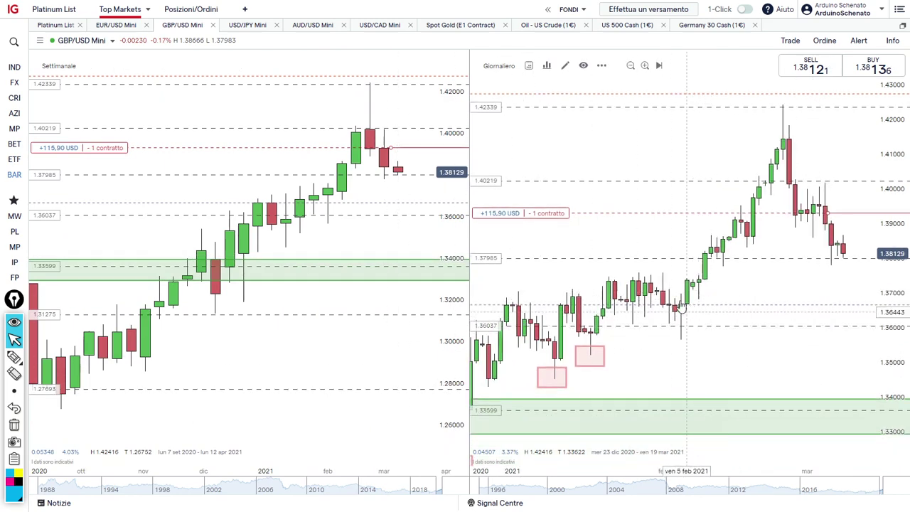
{"action": "scroll", "coordinate": [782, 348], "scroll_direction": "up", "scroll_amount": 2}
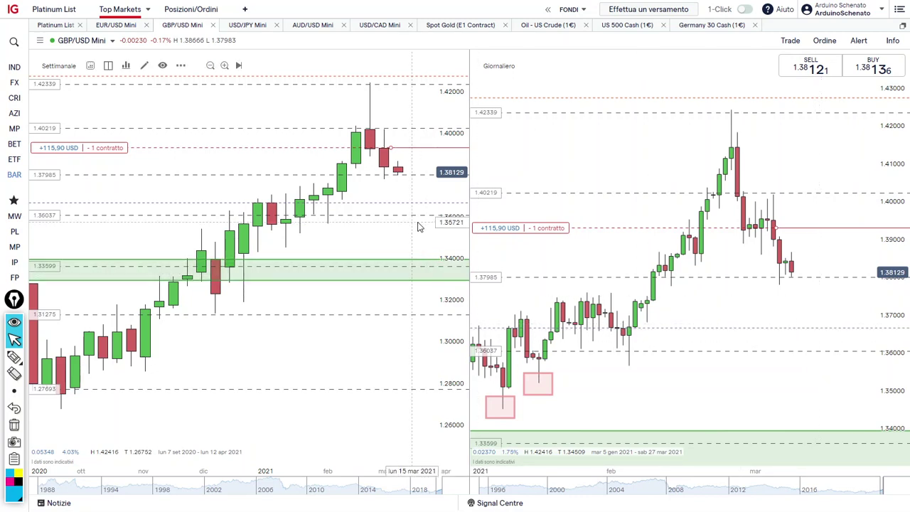
{"action": "scroll", "coordinate": [409, 235], "scroll_direction": "up", "scroll_amount": 2}
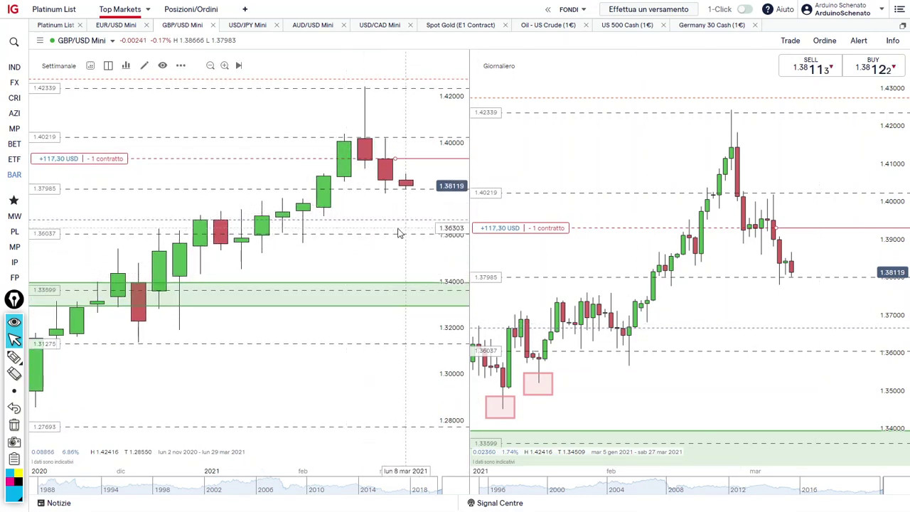
{"action": "scroll", "coordinate": [408, 309], "scroll_direction": "down", "scroll_amount": 1}
{"action": "scroll", "coordinate": [402, 249], "scroll_direction": "up", "scroll_amount": 1}
{"action": "left_click_drag", "start_coordinate": [400, 254], "coordinate": [358, 254]}
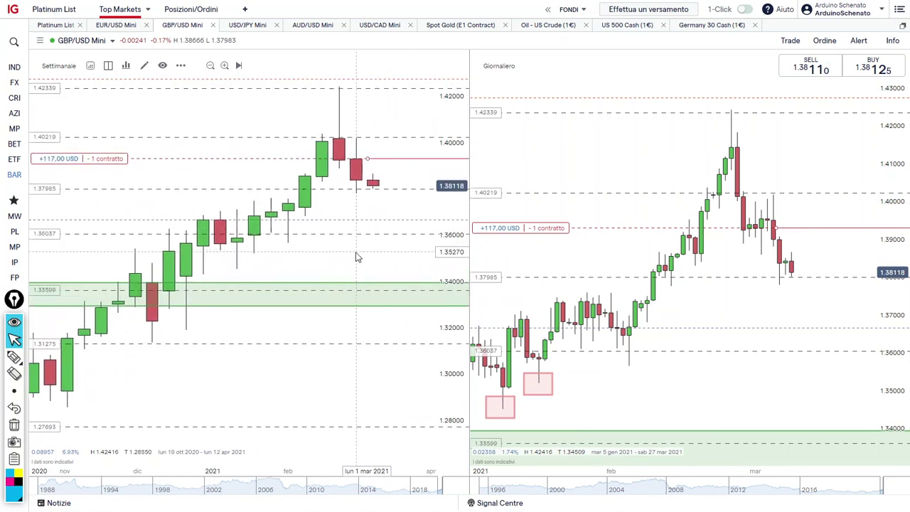
Draw a Fibonacci extension from the 1.42426 weekly high through the 1.389 pullback low
{"action": "left_click", "coordinate": [108, 65]}
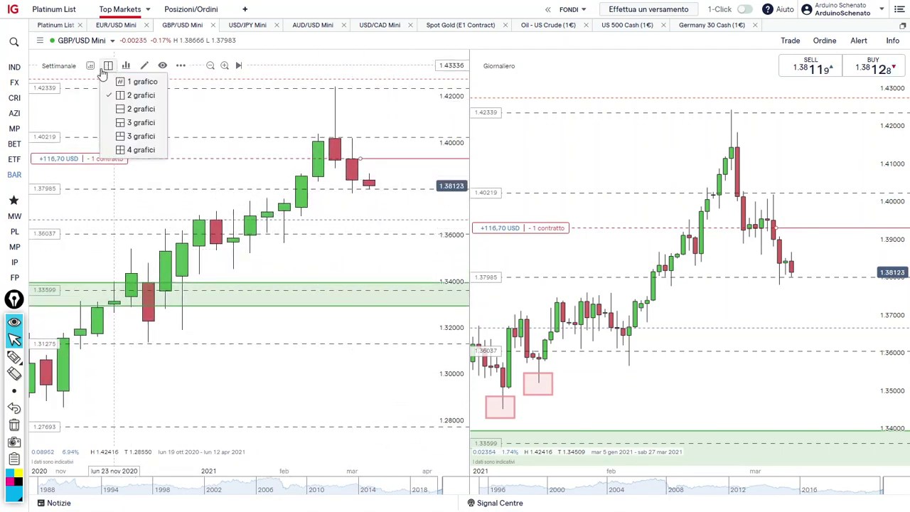
{"action": "left_click", "coordinate": [145, 66]}
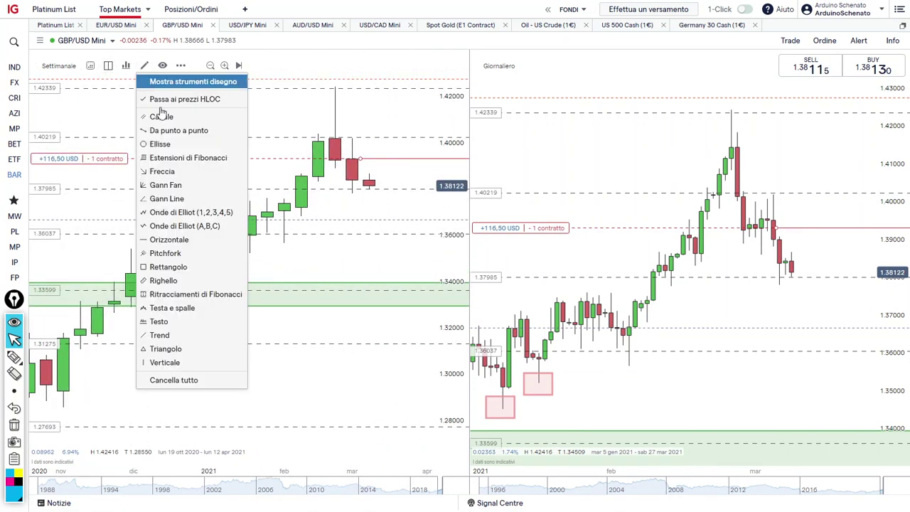
{"action": "left_click", "coordinate": [193, 157]}
{"action": "left_click", "coordinate": [335, 87]}
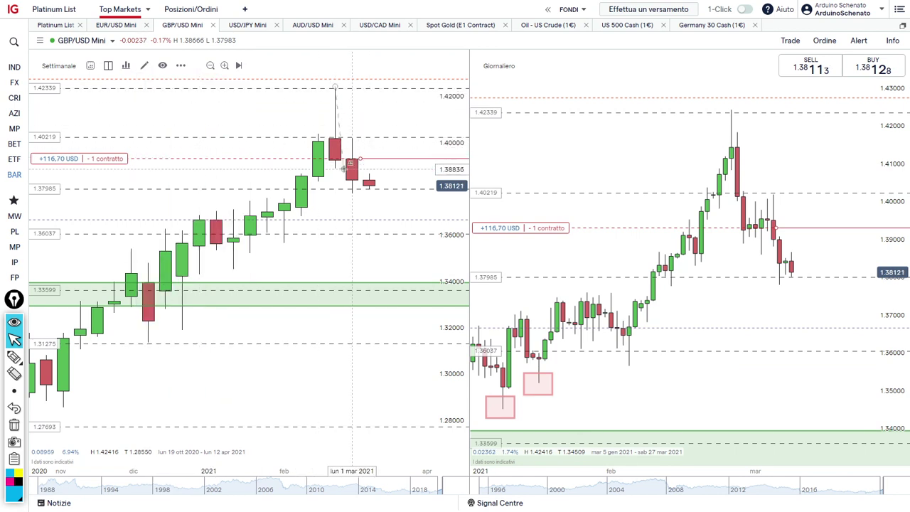
{"action": "left_click", "coordinate": [336, 167]}
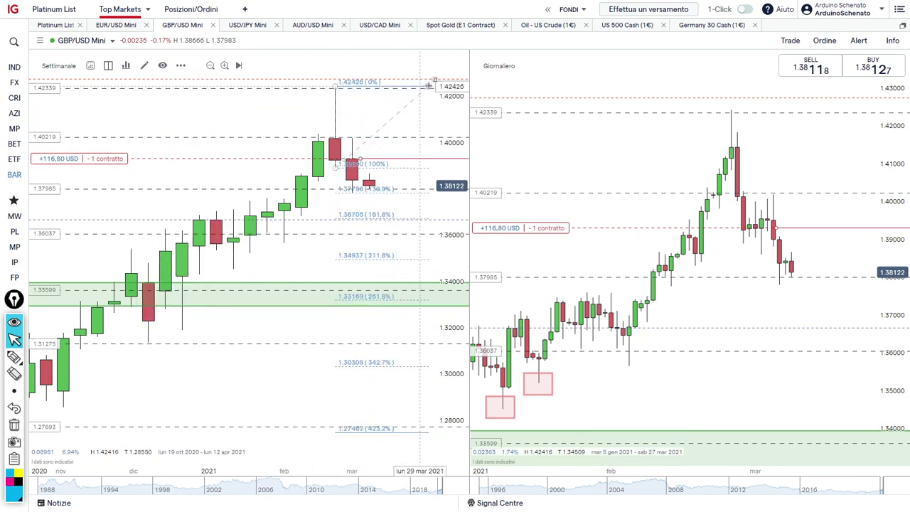
{"action": "left_click", "coordinate": [427, 89]}
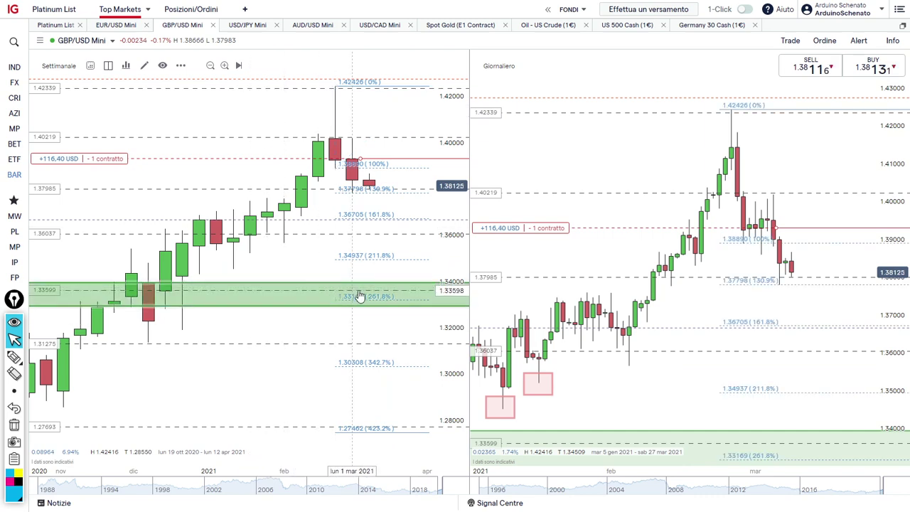
Zoom in on the weekly GBP/USD candles and shift them left to open space on the right
{"action": "scroll", "coordinate": [377, 337], "scroll_direction": "down", "scroll_amount": 2}
{"action": "scroll", "coordinate": [405, 281], "scroll_direction": "down", "scroll_amount": 1}
{"action": "scroll", "coordinate": [417, 278], "scroll_direction": "down", "scroll_amount": 1}
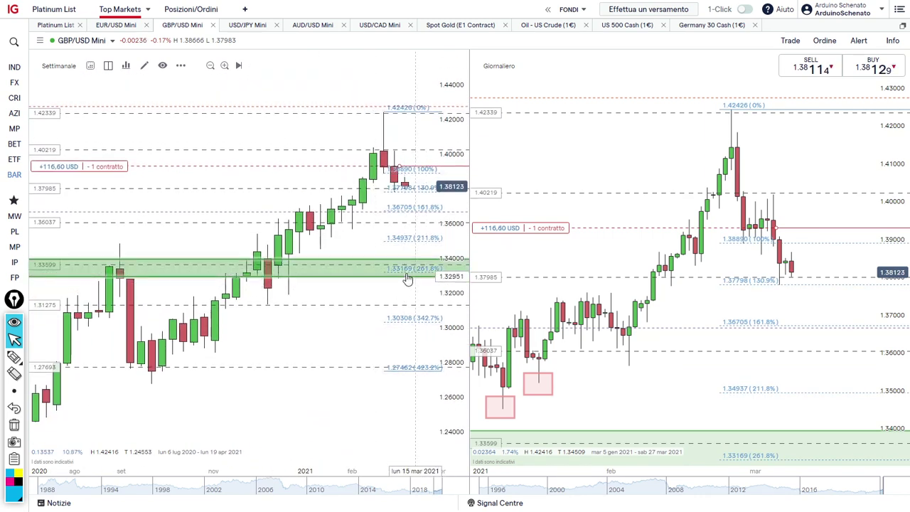
{"action": "scroll", "coordinate": [385, 300], "scroll_direction": "down", "scroll_amount": 1}
{"action": "scroll", "coordinate": [382, 303], "scroll_direction": "down", "scroll_amount": 1}
{"action": "scroll", "coordinate": [382, 303], "scroll_direction": "down", "scroll_amount": 1}
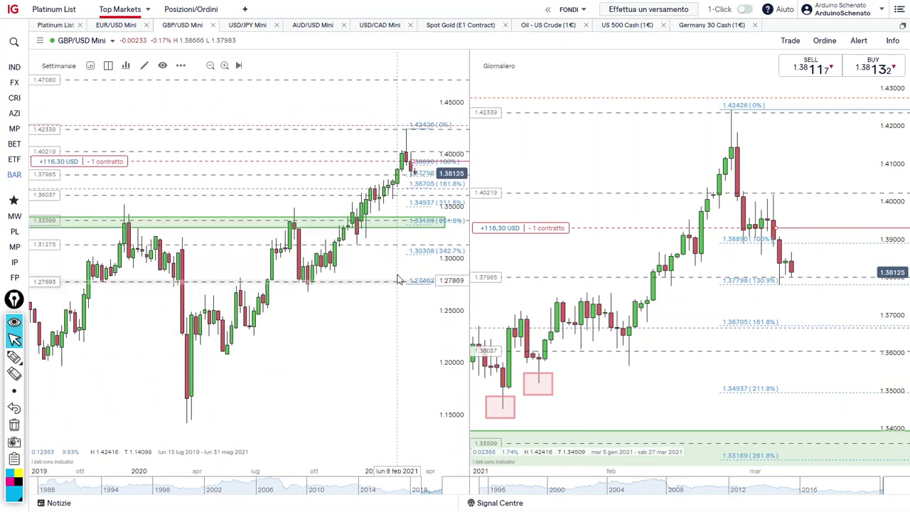
{"action": "scroll", "coordinate": [398, 299], "scroll_direction": "down", "scroll_amount": 1}
{"action": "scroll", "coordinate": [368, 375], "scroll_direction": "down", "scroll_amount": 2}
{"action": "scroll", "coordinate": [363, 355], "scroll_direction": "down", "scroll_amount": 1}
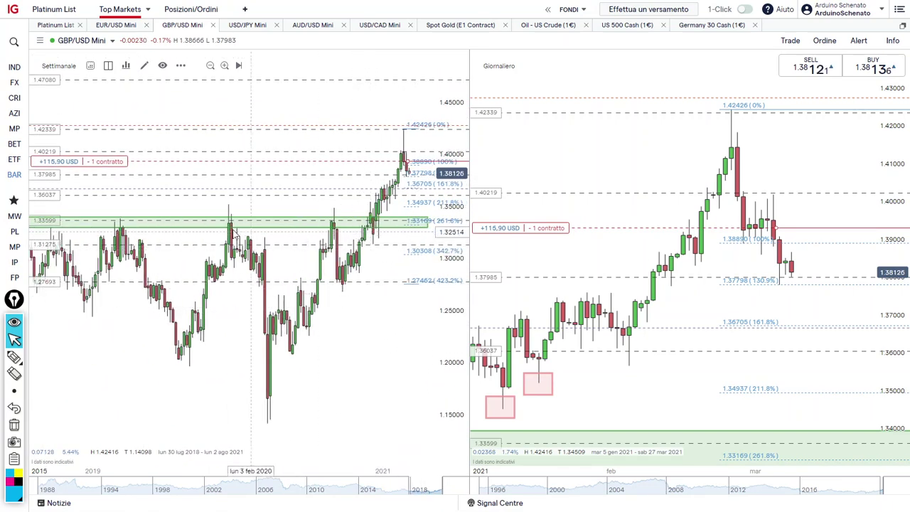
{"action": "scroll", "coordinate": [318, 239], "scroll_direction": "down", "scroll_amount": 1}
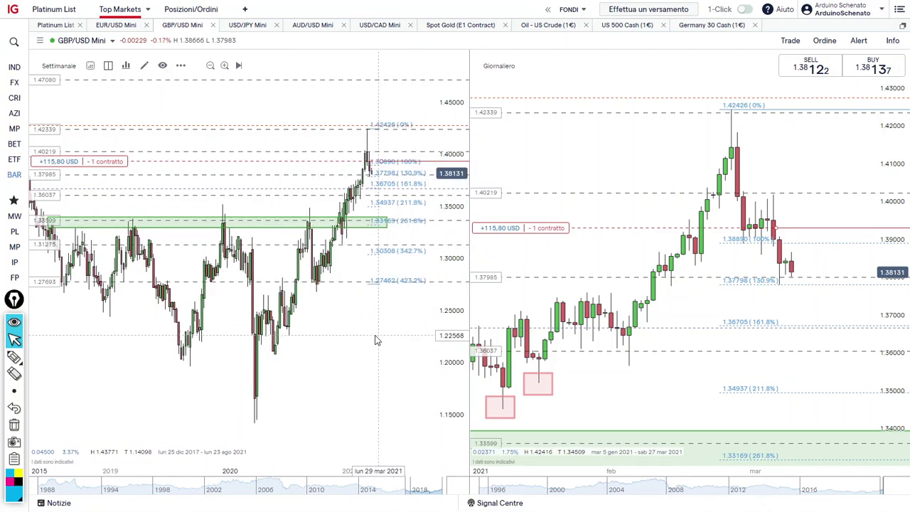
{"action": "left_click_drag", "start_coordinate": [430, 249], "coordinate": [387, 198]}
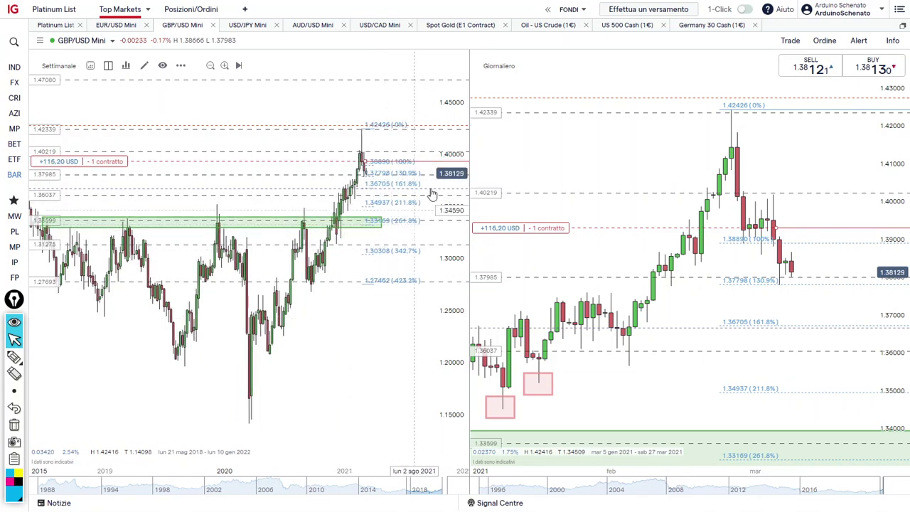
Frame the weekly candles from October 2020 to May 2021 and narrow the daily chart to January–April 2021
{"action": "scroll", "coordinate": [422, 284], "scroll_direction": "up", "scroll_amount": 1}
{"action": "scroll", "coordinate": [421, 313], "scroll_direction": "up", "scroll_amount": 1}
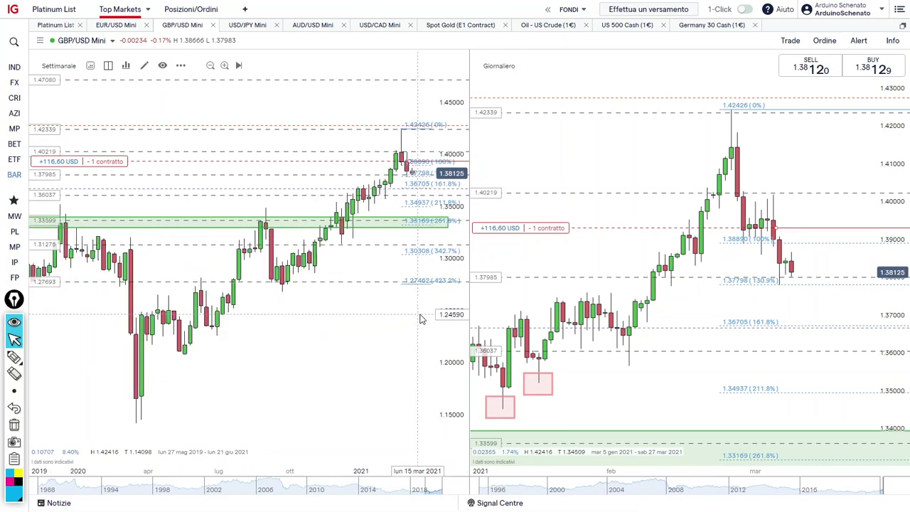
{"action": "scroll", "coordinate": [420, 320], "scroll_direction": "up", "scroll_amount": 1}
{"action": "scroll", "coordinate": [420, 320], "scroll_direction": "up", "scroll_amount": 1}
{"action": "scroll", "coordinate": [406, 298], "scroll_direction": "up", "scroll_amount": 1}
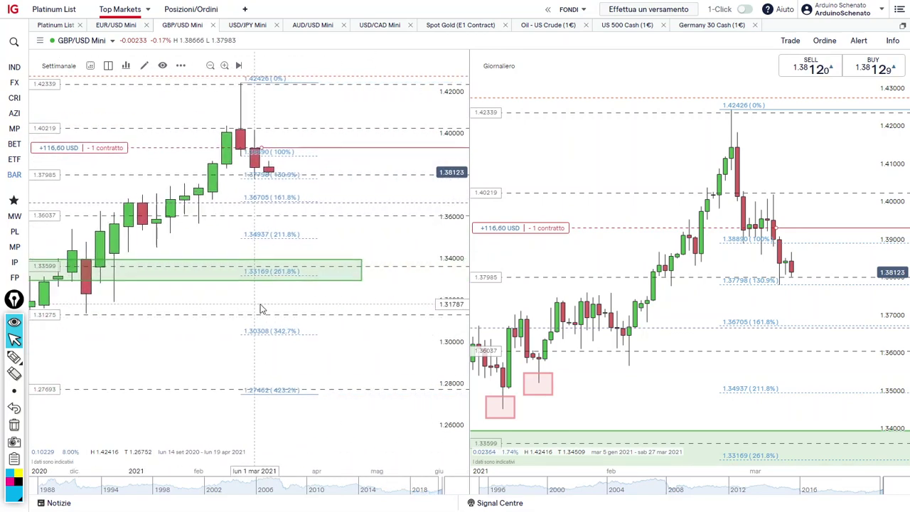
{"action": "scroll", "coordinate": [318, 302], "scroll_direction": "up", "scroll_amount": 1}
{"action": "left_click_drag", "start_coordinate": [317, 303], "coordinate": [328, 219]}
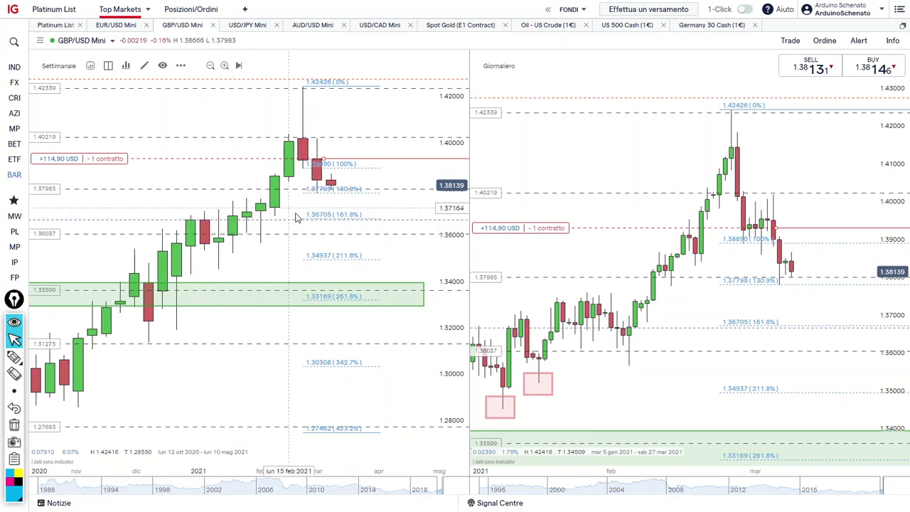
{"action": "scroll", "coordinate": [777, 373], "scroll_direction": "up", "scroll_amount": 1}
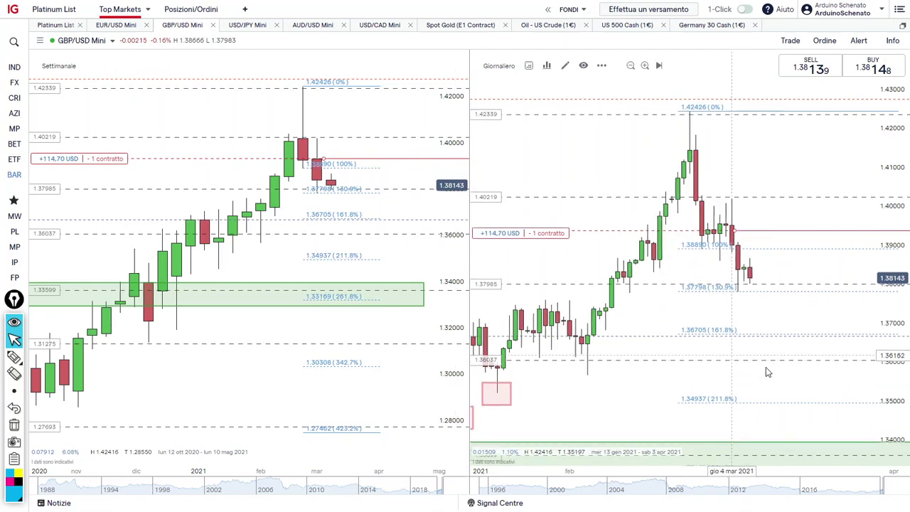
{"action": "scroll", "coordinate": [775, 375], "scroll_direction": "up", "scroll_amount": 1}
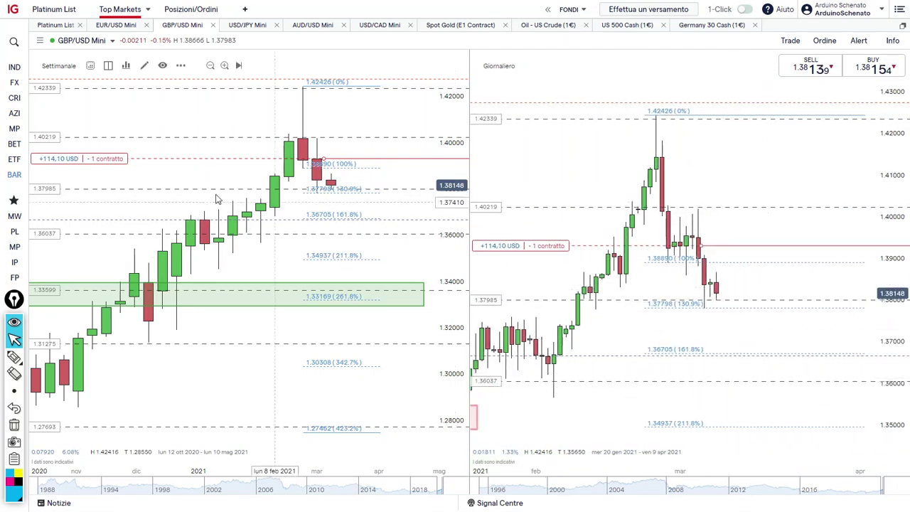
Sketch a dip-and-recovery path below the daily candles and circle the cross near 1.370–1.380
{"action": "left_click", "coordinate": [32, 358]}
{"action": "left_click_drag", "start_coordinate": [724, 306], "coordinate": [740, 326]}
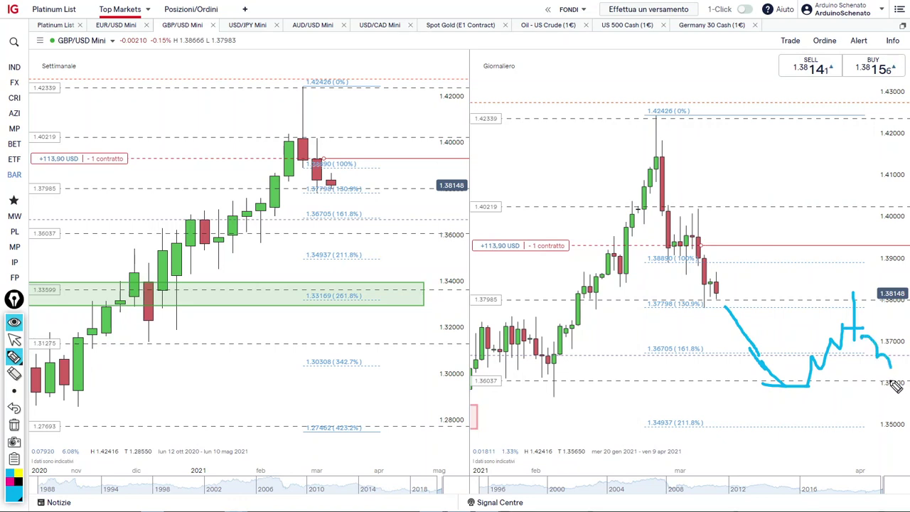
{"action": "left_click_drag", "start_coordinate": [866, 283], "coordinate": [890, 312]}
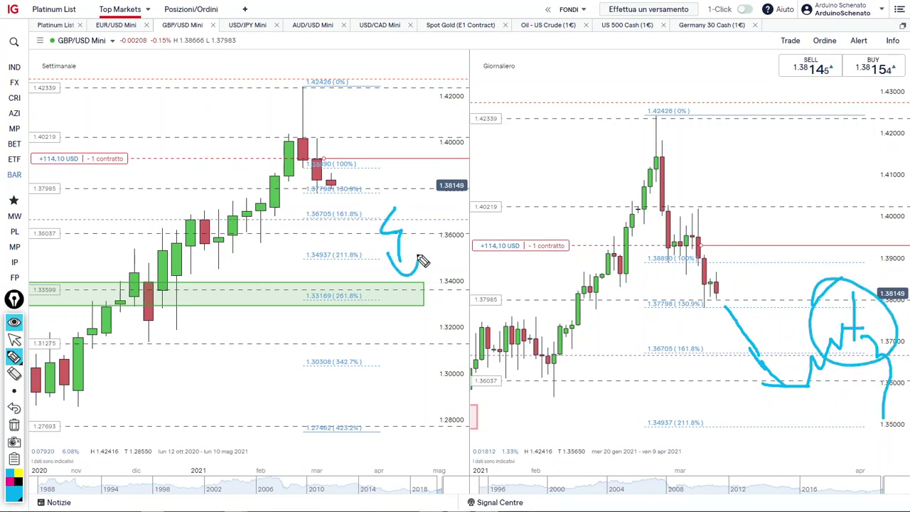
Clear all freehand sketches and pan the daily chart back to earlier candles
{"action": "left_click", "coordinate": [14, 425]}
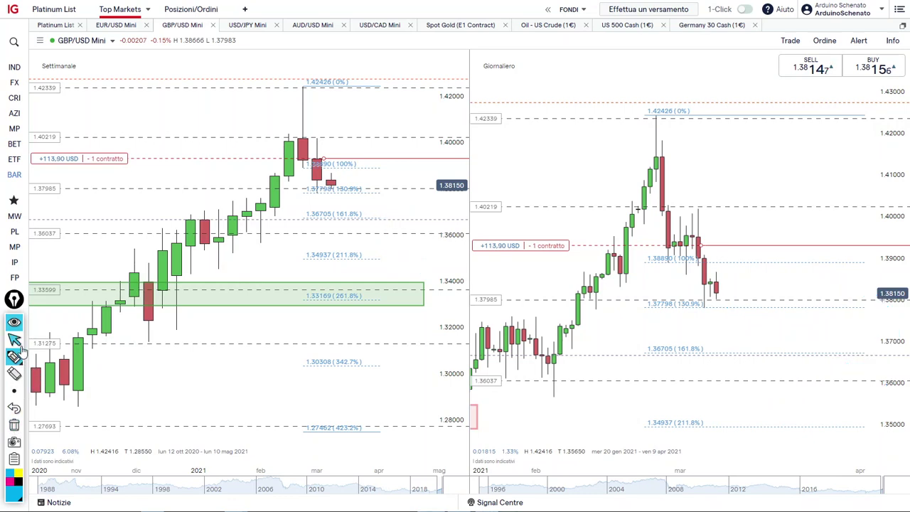
{"action": "left_click", "coordinate": [14, 340]}
{"action": "mouse_move", "coordinate": [699, 320]}
{"action": "left_mouse_down"}
{"action": "mouse_move", "coordinate": [817, 329]}
{"action": "mouse_move", "coordinate": [776, 310]}
{"action": "left_mouse_up"}
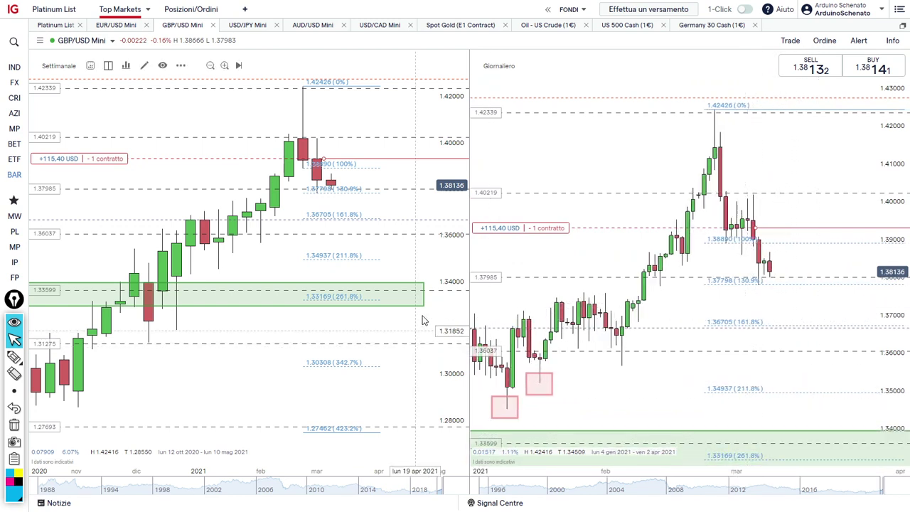
Switch to the USD/CAD Mini instrument charts
{"action": "left_click", "coordinate": [379, 26]}
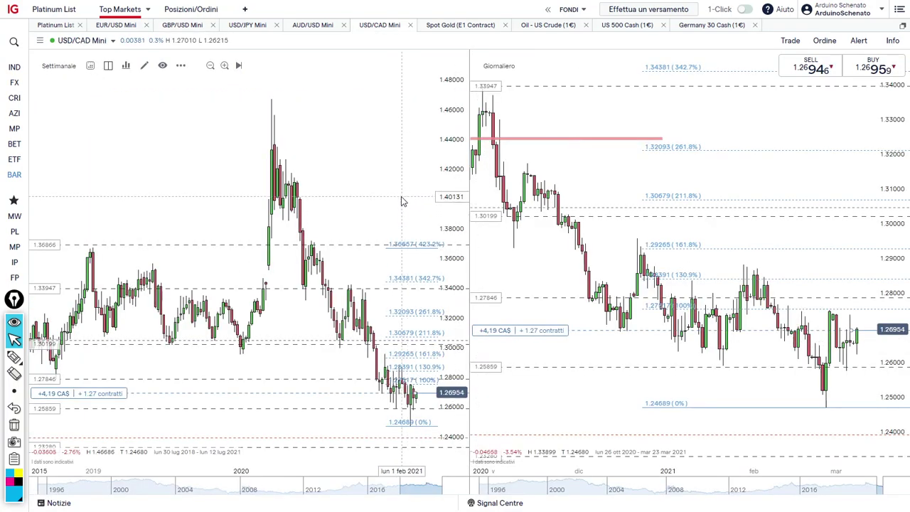
{"action": "scroll", "coordinate": [400, 202], "scroll_direction": "up", "scroll_amount": 2}
{"action": "scroll", "coordinate": [401, 203], "scroll_direction": "up", "scroll_amount": 3}
{"action": "scroll", "coordinate": [395, 207], "scroll_direction": "up", "scroll_amount": 1}
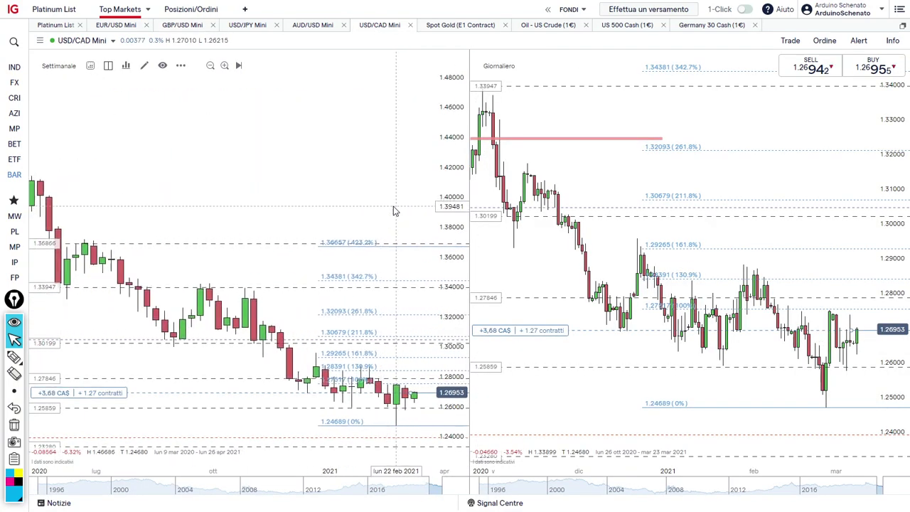
{"action": "scroll", "coordinate": [395, 211], "scroll_direction": "up", "scroll_amount": 2}
{"action": "scroll", "coordinate": [339, 407], "scroll_direction": "up", "scroll_amount": 1}
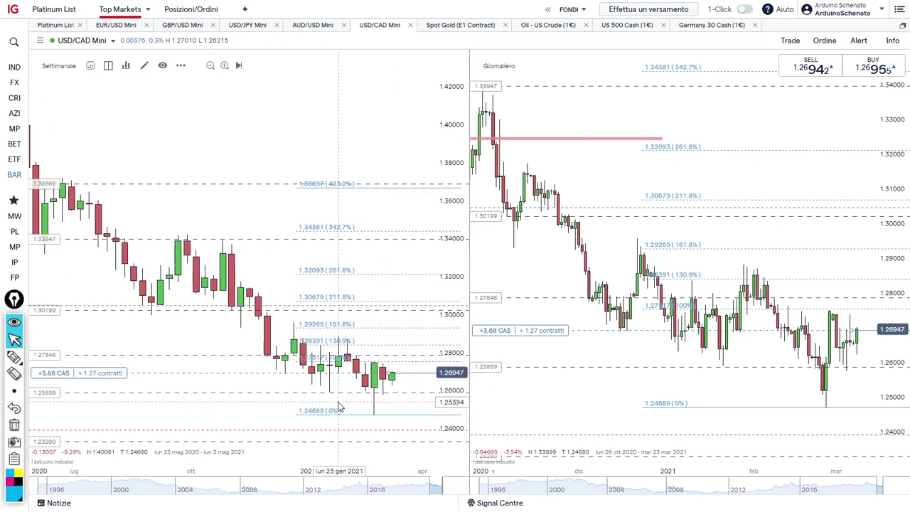
Show the left chart as Mensile (monthly) candles and delete the Fibonacci levels
{"action": "left_click", "coordinate": [58, 65]}
{"action": "left_click", "coordinate": [69, 78]}
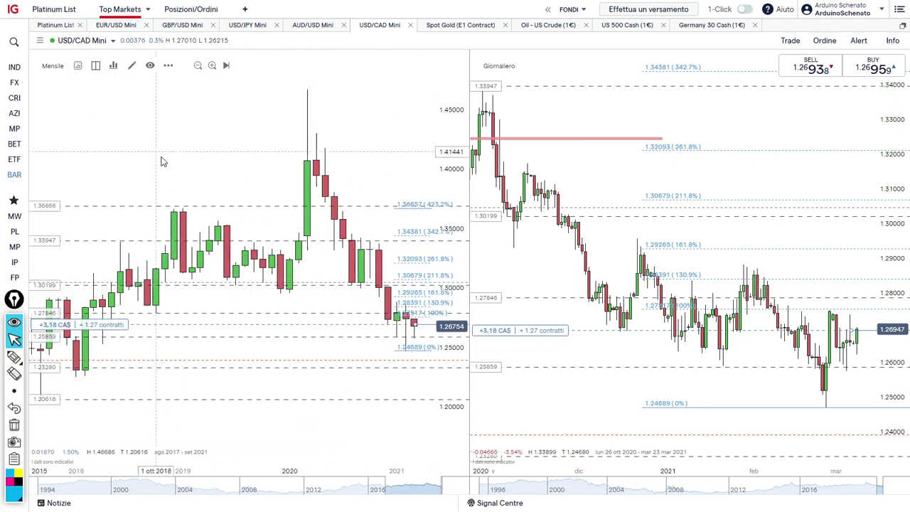
{"action": "scroll", "coordinate": [359, 419], "scroll_direction": "up", "scroll_amount": 2}
{"action": "scroll", "coordinate": [379, 423], "scroll_direction": "up", "scroll_amount": 1}
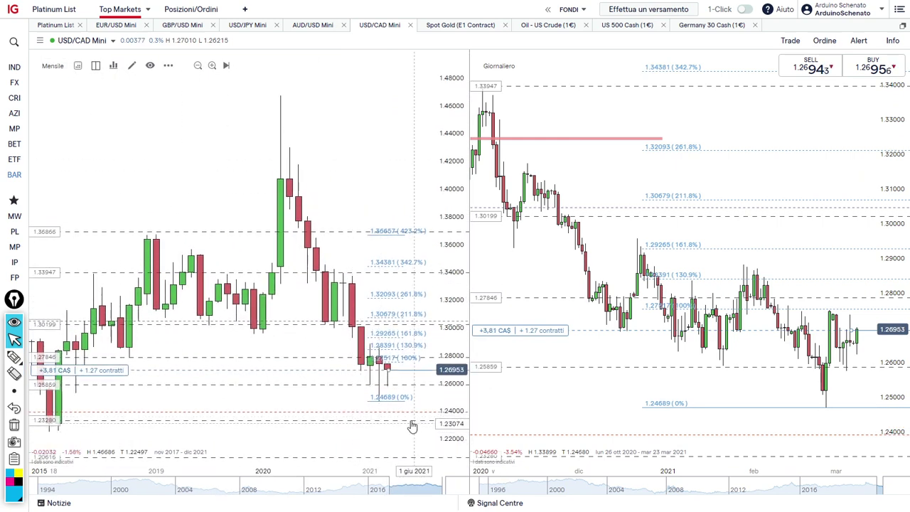
{"action": "scroll", "coordinate": [412, 425], "scroll_direction": "up", "scroll_amount": 1}
{"action": "scroll", "coordinate": [391, 409], "scroll_direction": "up", "scroll_amount": 1}
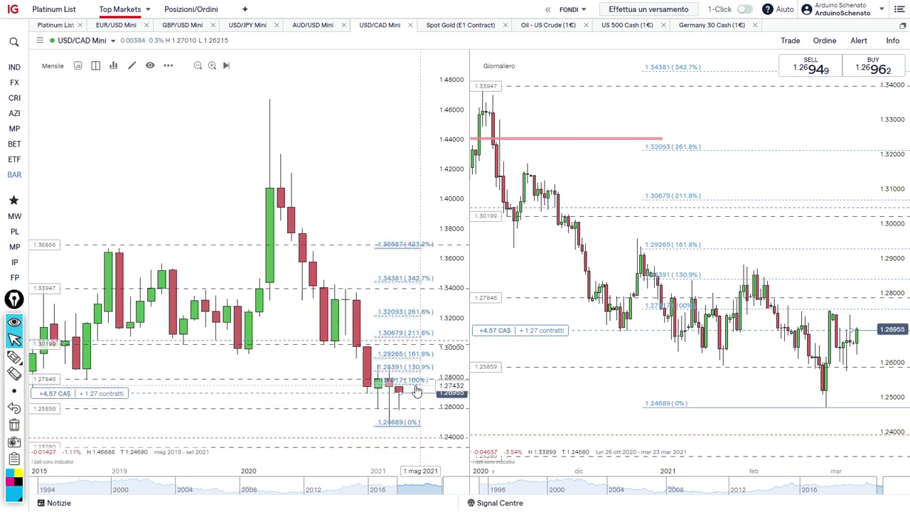
{"action": "key", "text": "Delete"}
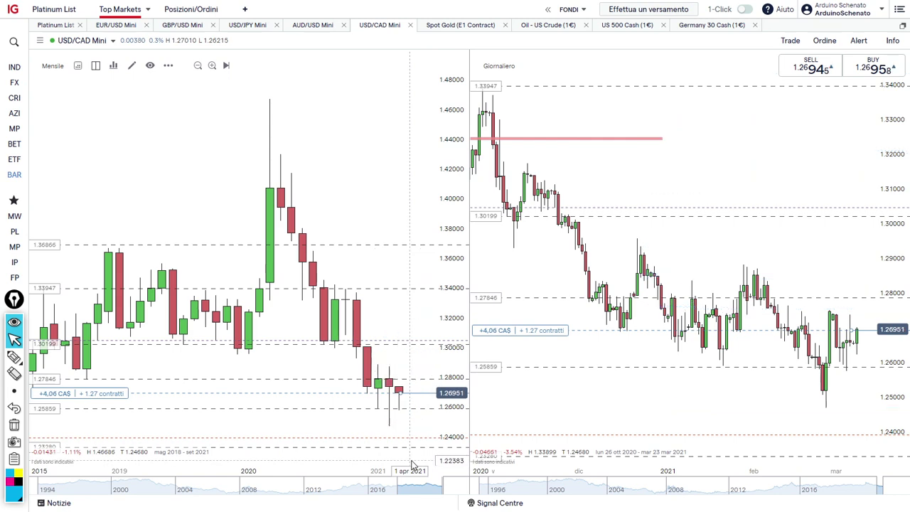
{"action": "scroll", "coordinate": [315, 400], "scroll_direction": "down", "scroll_amount": 2}
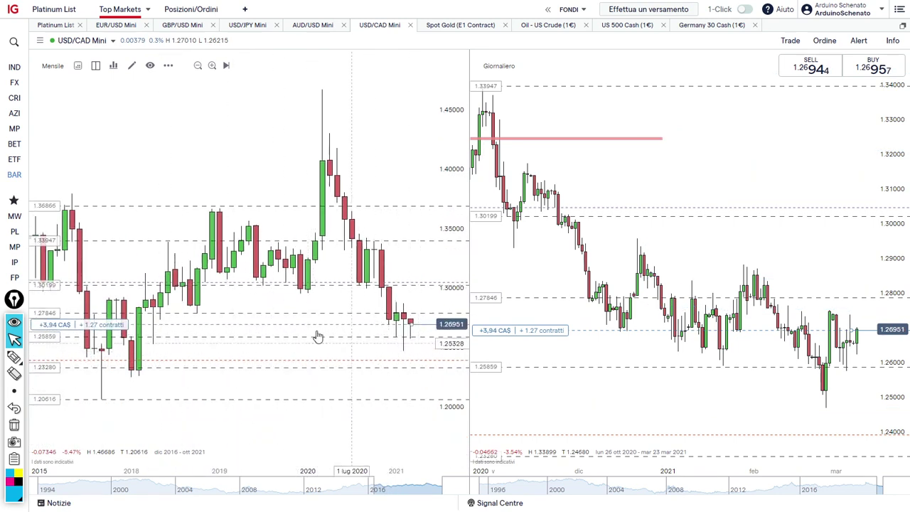
Return the left chart to Settimanale (weekly) candles and zoom the daily chart to December 2020–March 2021
{"action": "left_click", "coordinate": [52, 66]}
{"action": "left_click", "coordinate": [72, 95]}
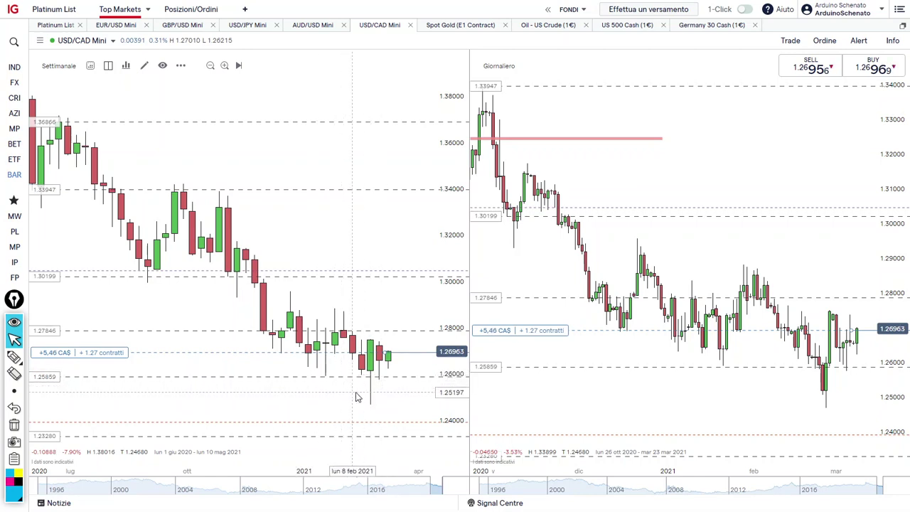
{"action": "scroll", "coordinate": [788, 294], "scroll_direction": "up", "scroll_amount": 2}
{"action": "scroll", "coordinate": [786, 234], "scroll_direction": "up", "scroll_amount": 3}
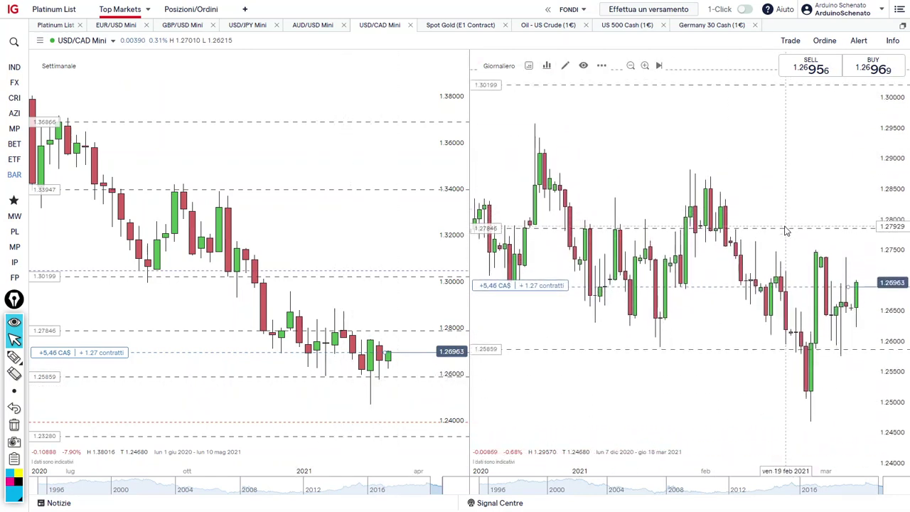
{"action": "left_click", "coordinate": [14, 357]}
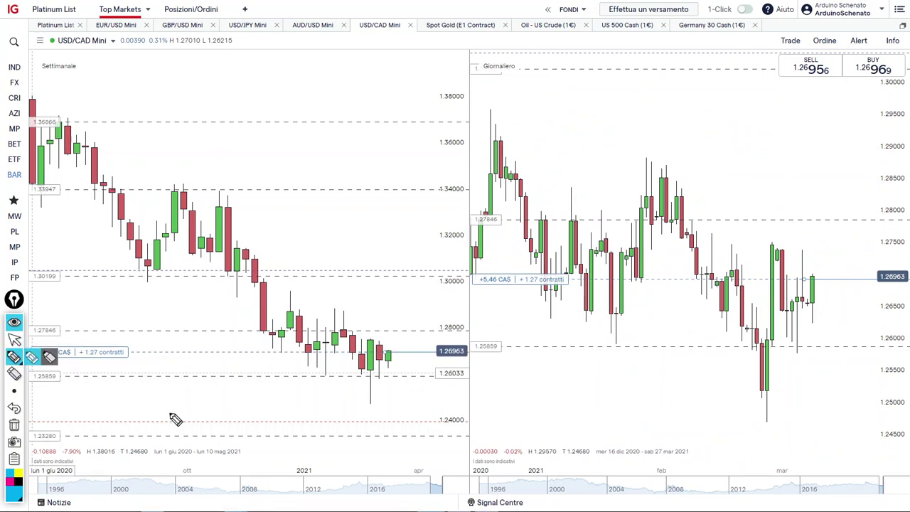
{"action": "left_click_drag", "start_coordinate": [354, 404], "coordinate": [370, 420]}
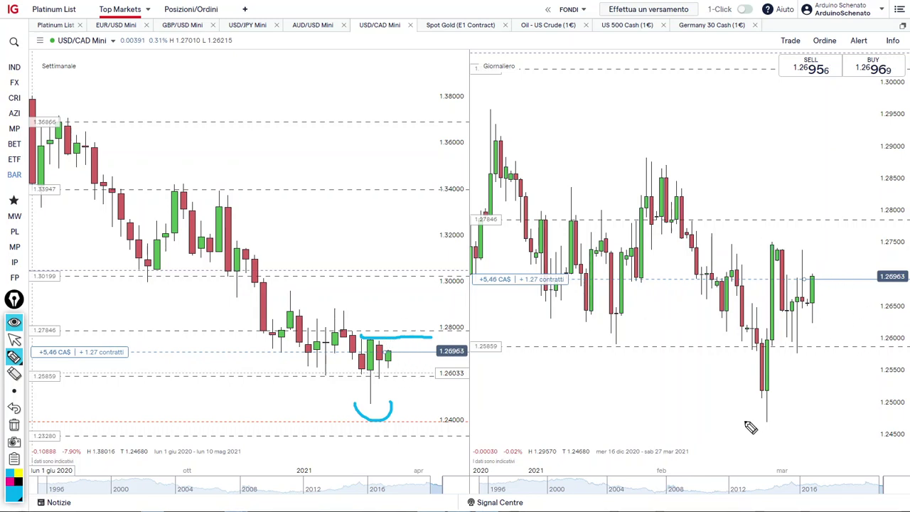
{"action": "left_click_drag", "start_coordinate": [784, 360], "coordinate": [808, 374]}
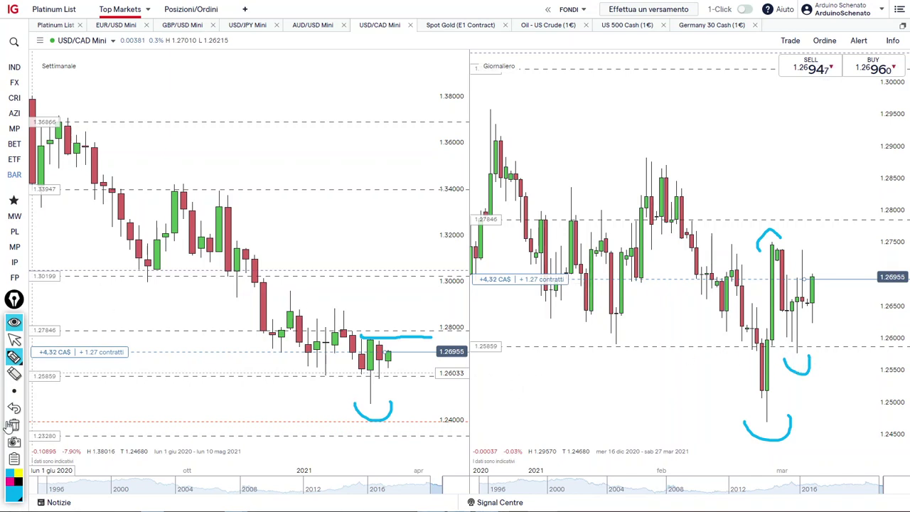
{"action": "left_click", "coordinate": [13, 424]}
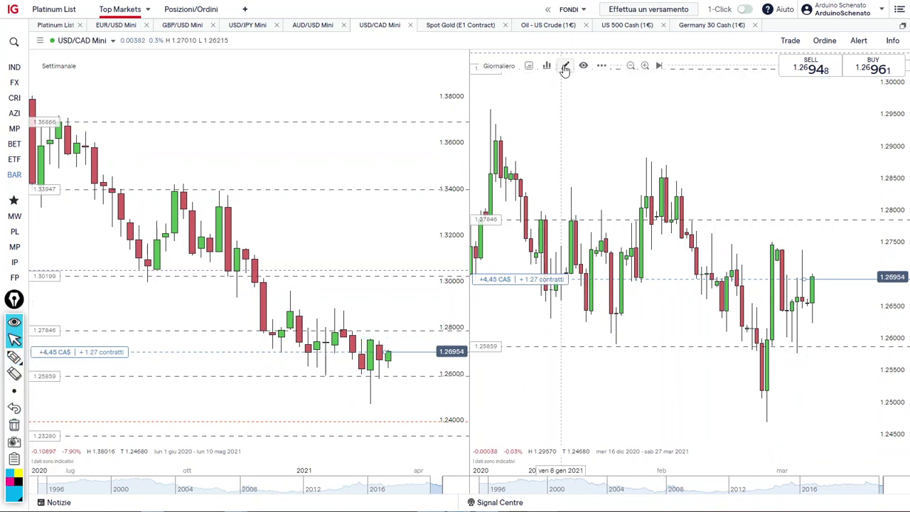
{"action": "left_click", "coordinate": [565, 66]}
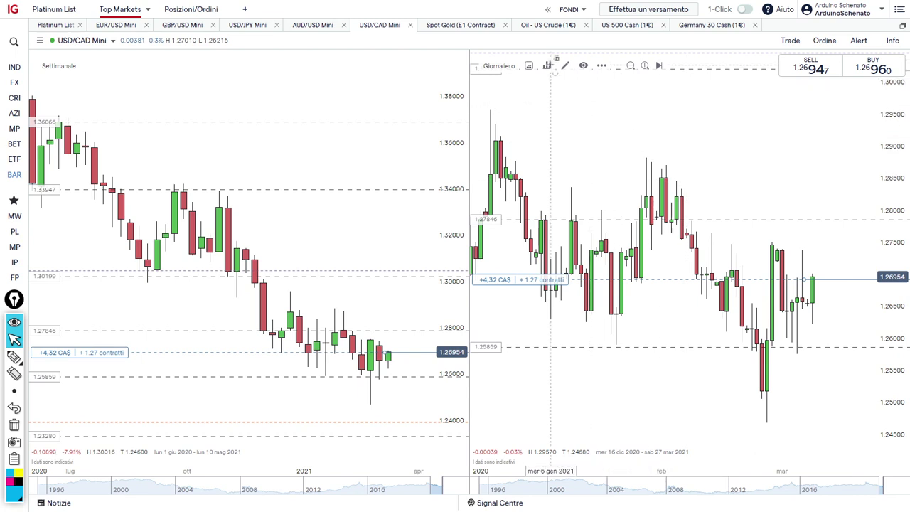
{"action": "left_click", "coordinate": [565, 65]}
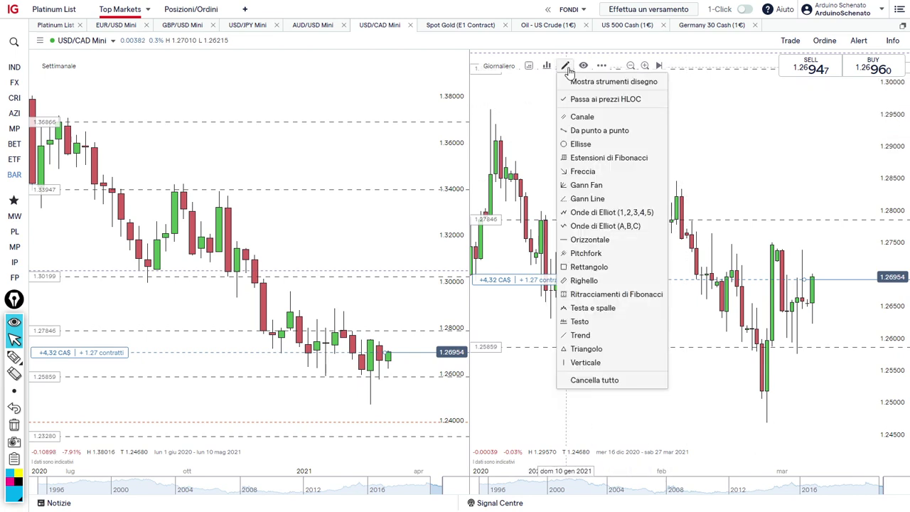
{"action": "left_click", "coordinate": [619, 289]}
{"action": "mouse_move", "coordinate": [766, 421]}
{"action": "left_mouse_down"}
{"action": "mouse_move", "coordinate": [897, 238]}
{"action": "mouse_move", "coordinate": [884, 237]}
{"action": "left_mouse_up"}
{"action": "scroll", "coordinate": [668, 213], "scroll_direction": "up", "scroll_amount": 2}
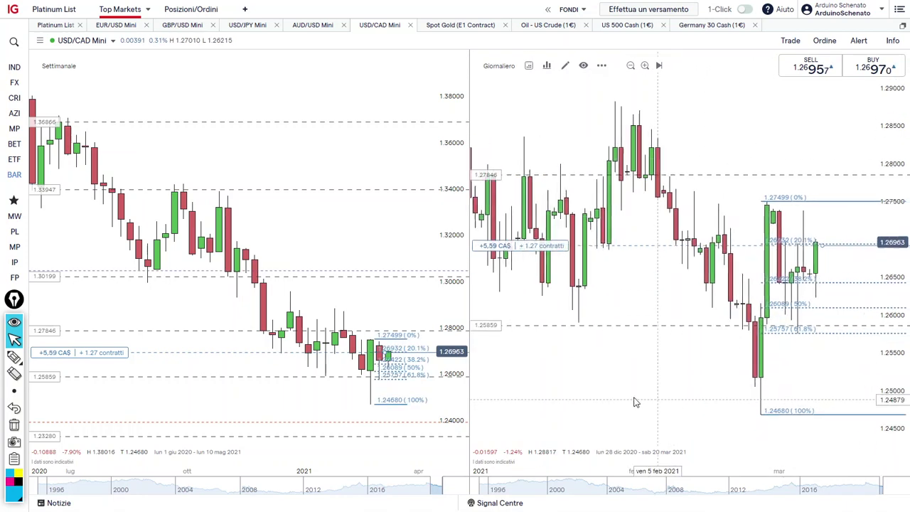
{"action": "scroll", "coordinate": [730, 384], "scroll_direction": "up", "scroll_amount": 2}
{"action": "scroll", "coordinate": [849, 384], "scroll_direction": "up", "scroll_amount": 2}
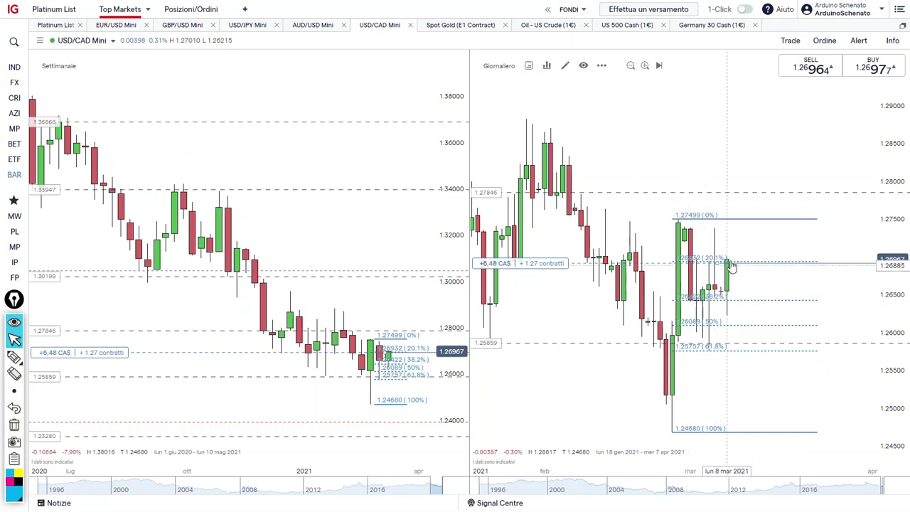
{"action": "left_click", "coordinate": [765, 218]}
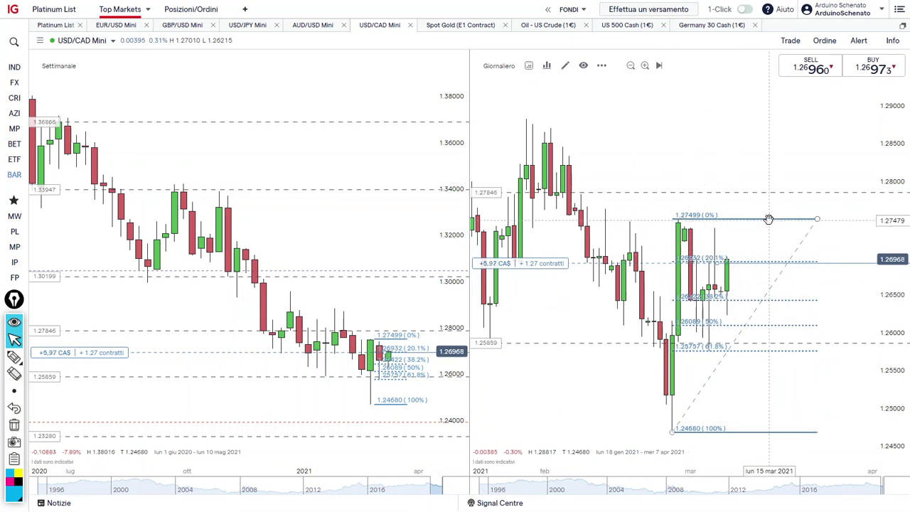
{"action": "key", "text": "Delete"}
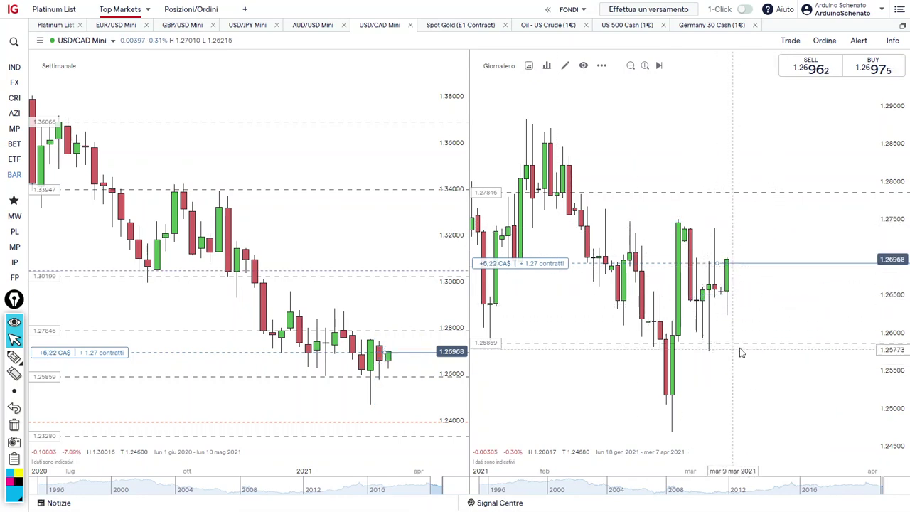
{"action": "scroll", "coordinate": [782, 293], "scroll_direction": "down", "scroll_amount": 2}
{"action": "scroll", "coordinate": [802, 285], "scroll_direction": "down", "scroll_amount": 2}
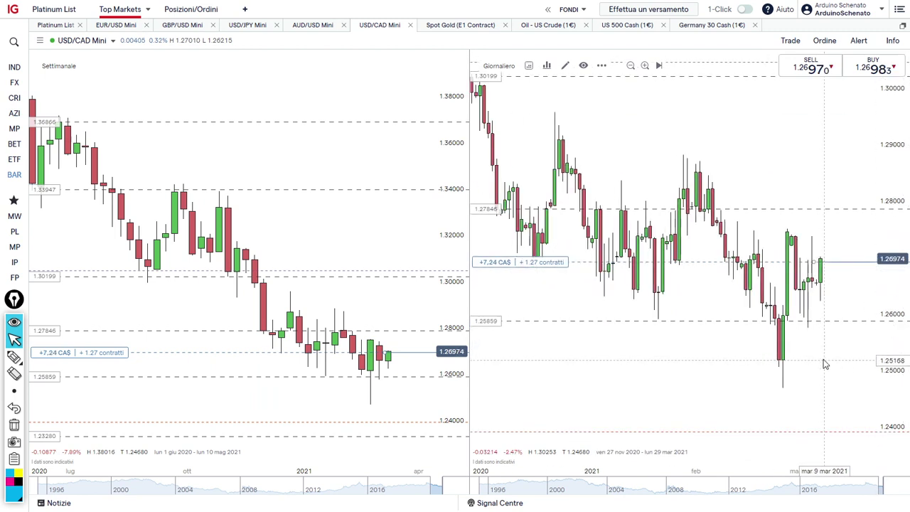
{"action": "mouse_move", "coordinate": [822, 362]}
{"action": "left_mouse_down"}
{"action": "mouse_move", "coordinate": [818, 420]}
{"action": "mouse_move", "coordinate": [794, 418]}
{"action": "left_mouse_up"}
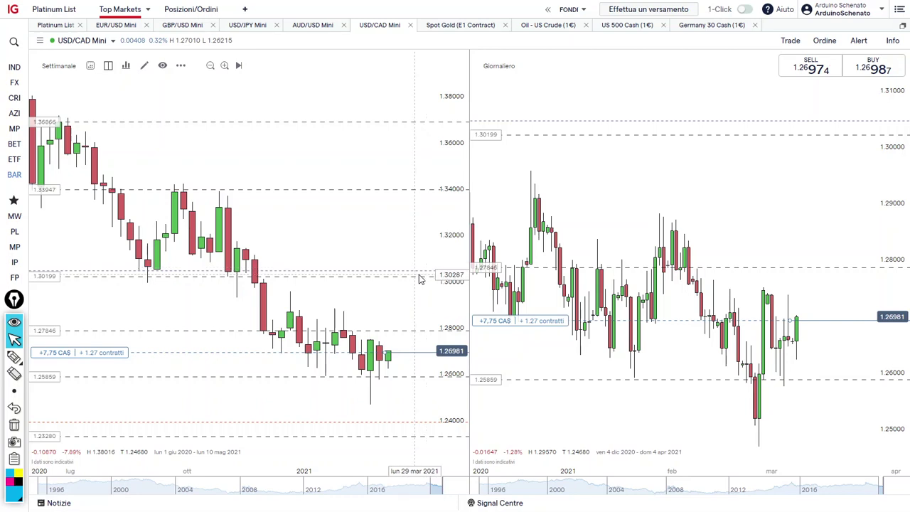
{"action": "scroll", "coordinate": [417, 315], "scroll_direction": "down", "scroll_amount": 2}
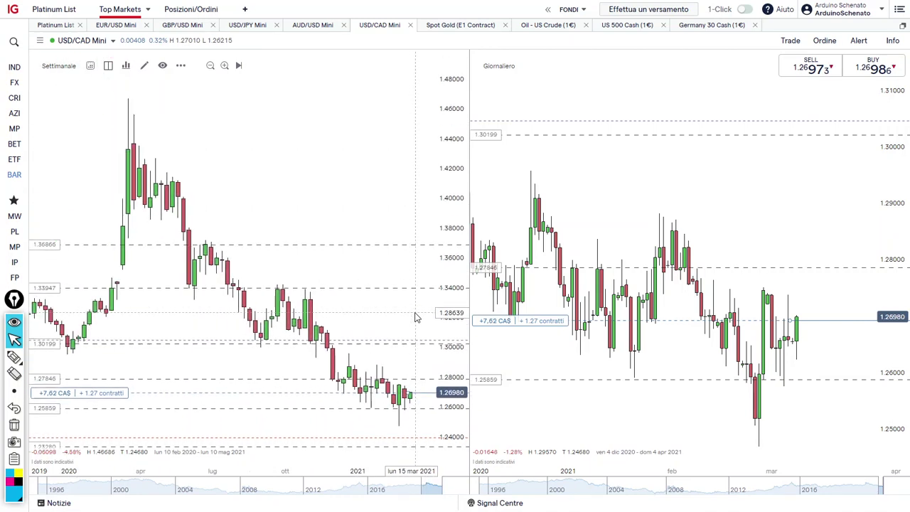
{"action": "scroll", "coordinate": [417, 315], "scroll_direction": "down", "scroll_amount": 2}
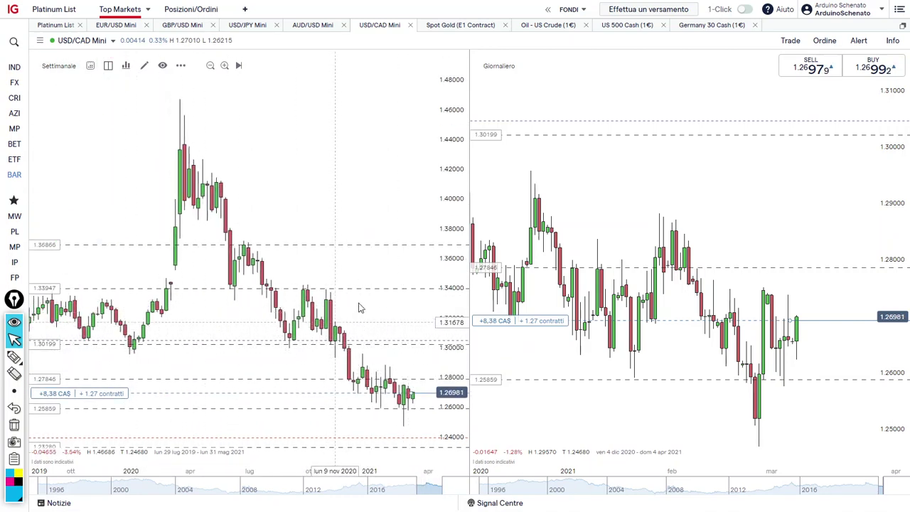
{"action": "scroll", "coordinate": [299, 226], "scroll_direction": "down", "scroll_amount": 2}
{"action": "scroll", "coordinate": [284, 256], "scroll_direction": "down", "scroll_amount": 1}
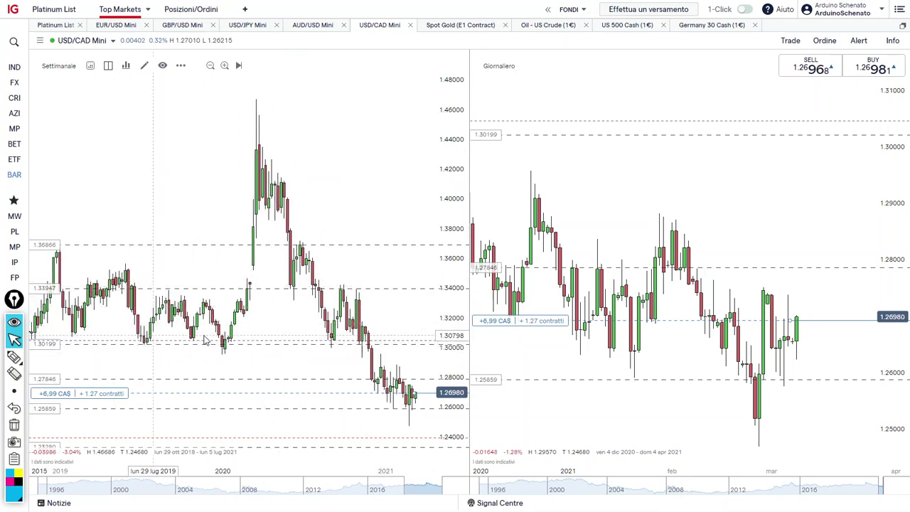
{"action": "scroll", "coordinate": [373, 198], "scroll_direction": "up", "scroll_amount": 5}
{"action": "scroll", "coordinate": [419, 186], "scroll_direction": "up", "scroll_amount": 2}
{"action": "scroll", "coordinate": [398, 202], "scroll_direction": "up", "scroll_amount": 2}
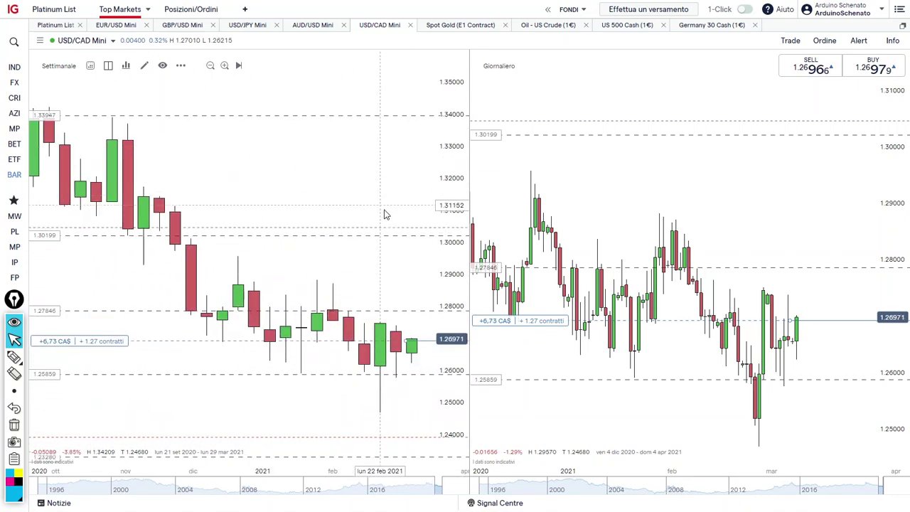
{"action": "scroll", "coordinate": [363, 220], "scroll_direction": "up", "scroll_amount": 2}
{"action": "scroll", "coordinate": [299, 208], "scroll_direction": "up", "scroll_amount": 2}
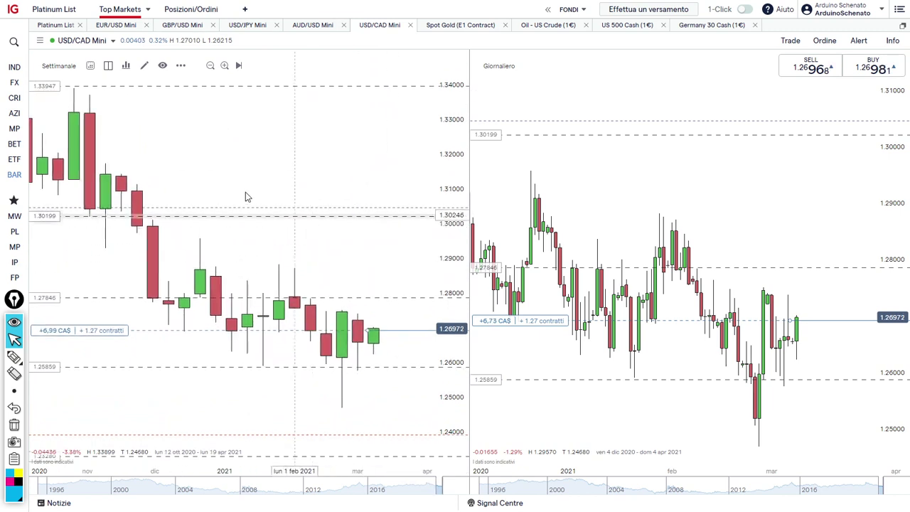
{"action": "left_click", "coordinate": [145, 65]}
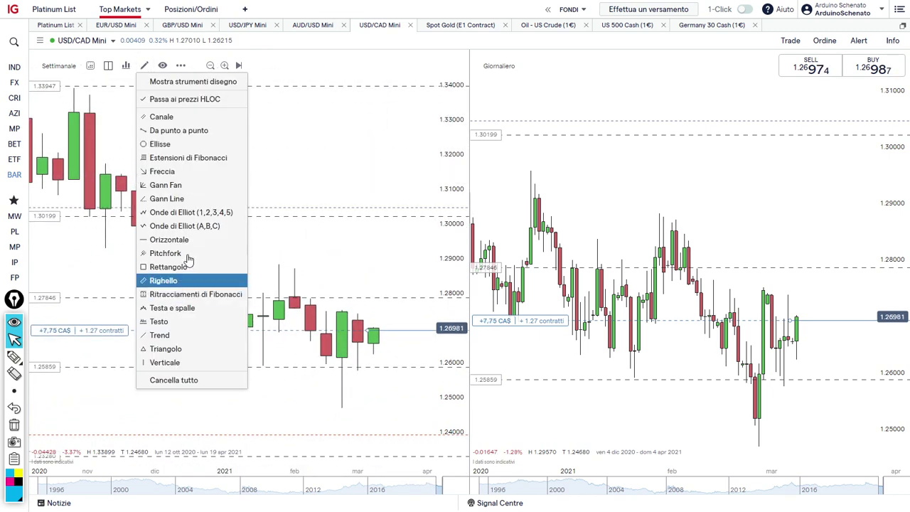
{"action": "left_click", "coordinate": [187, 158]}
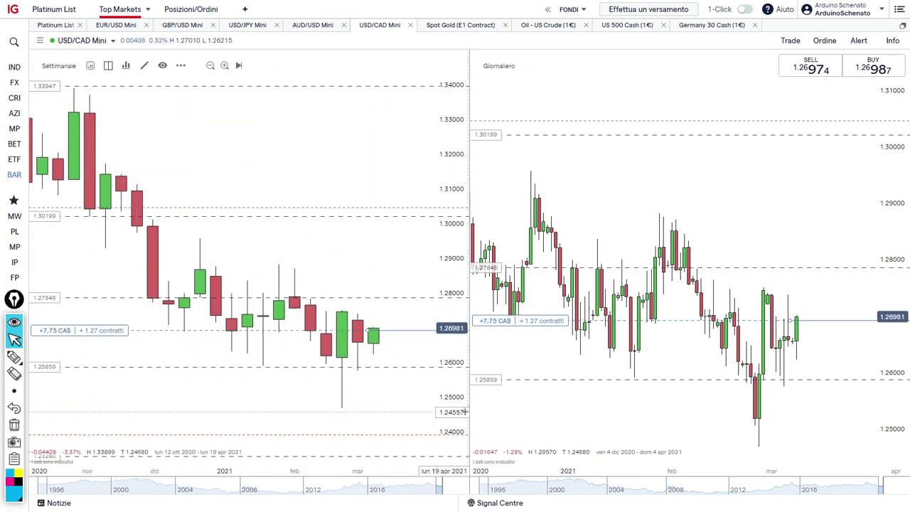
{"action": "left_click", "coordinate": [342, 406]}
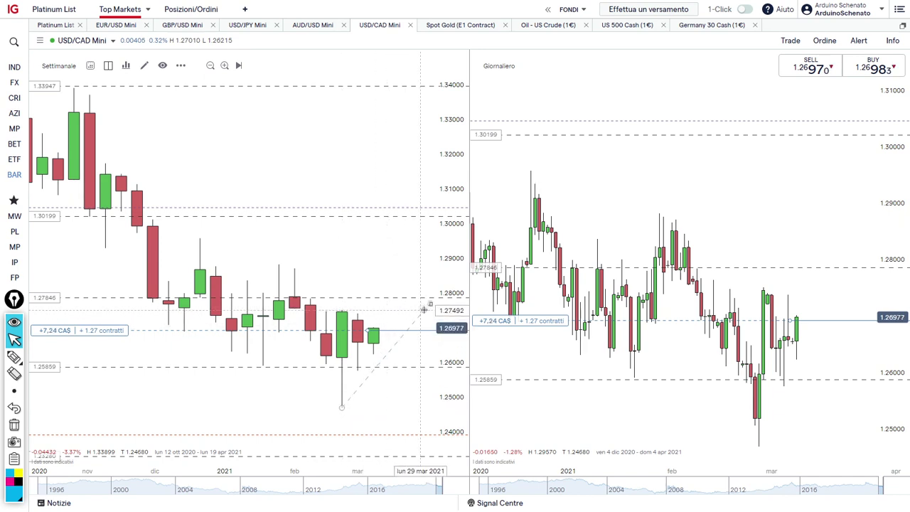
{"action": "left_click", "coordinate": [424, 310]}
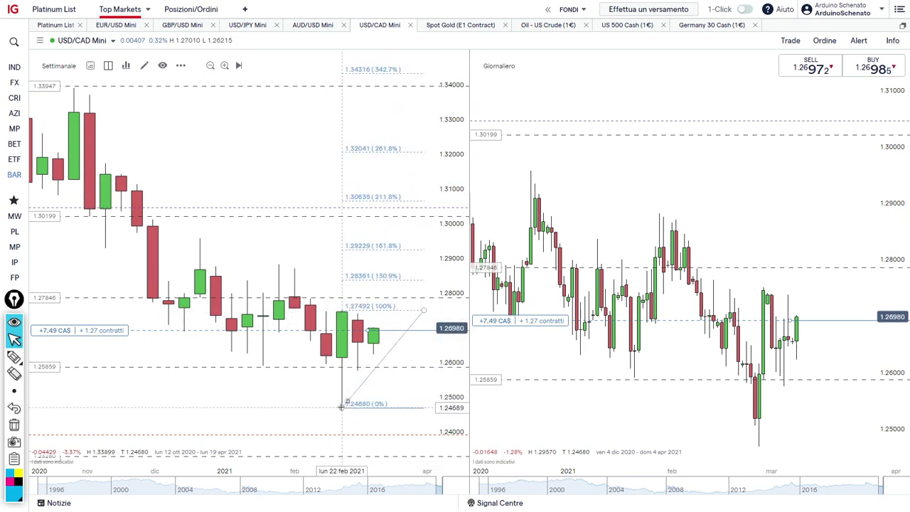
{"action": "left_click", "coordinate": [278, 404]}
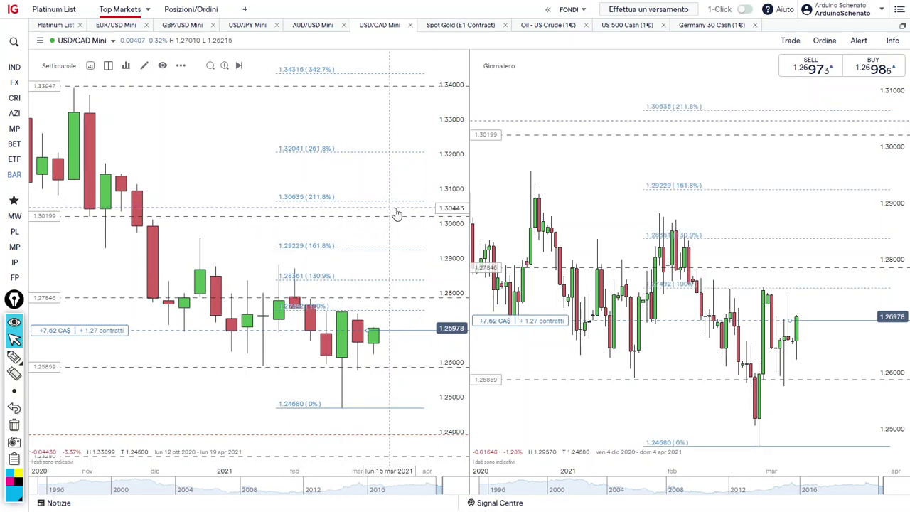
{"action": "scroll", "coordinate": [416, 311], "scroll_direction": "down", "scroll_amount": 5}
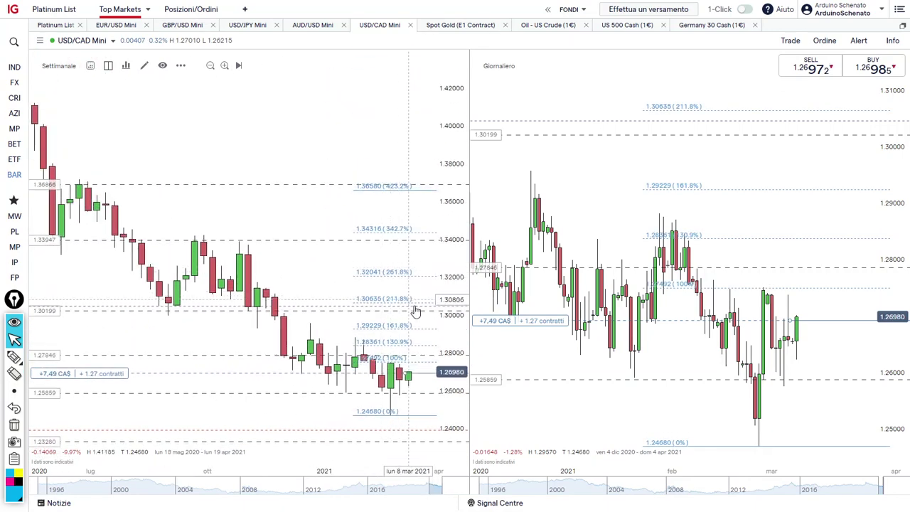
{"action": "scroll", "coordinate": [416, 311], "scroll_direction": "down", "scroll_amount": 3}
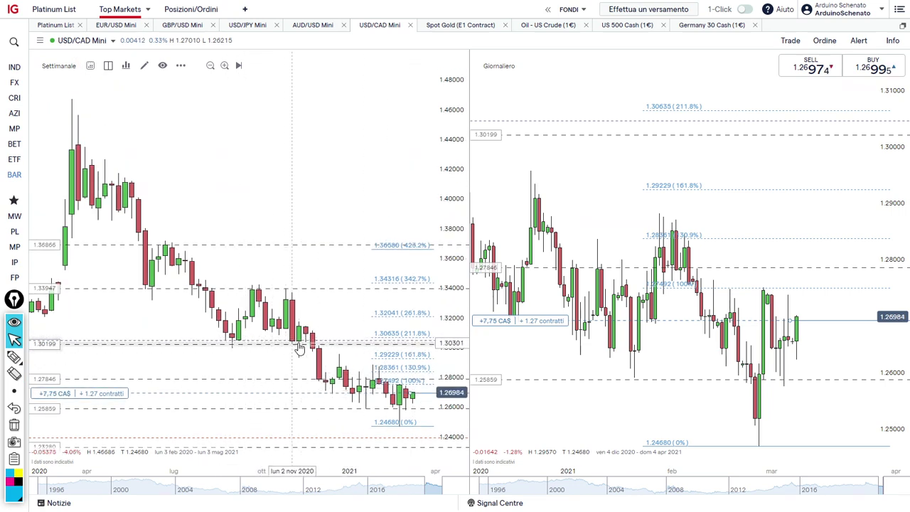
{"action": "scroll", "coordinate": [306, 306], "scroll_direction": "up", "scroll_amount": 3}
{"action": "scroll", "coordinate": [315, 264], "scroll_direction": "up", "scroll_amount": 3}
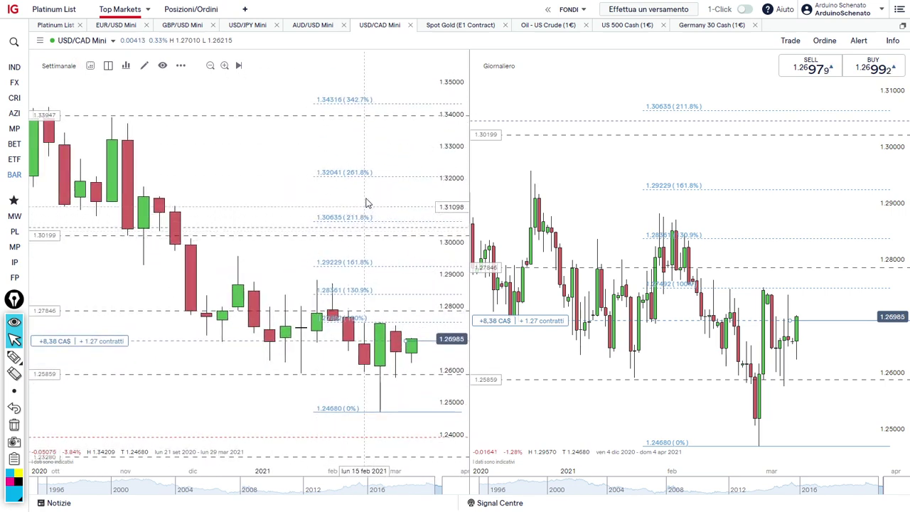
{"action": "left_click_drag", "start_coordinate": [367, 204], "coordinate": [336, 206]}
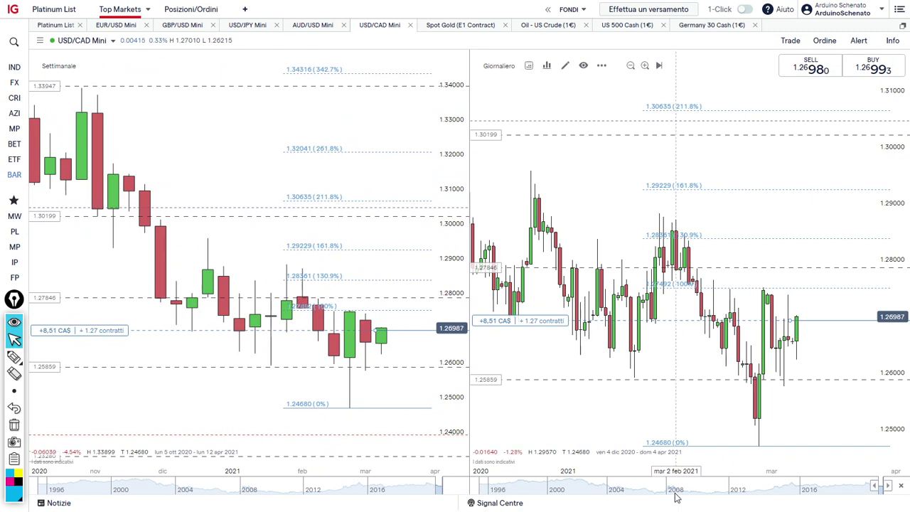
{"action": "left_click", "coordinate": [382, 246]}
{"action": "key", "text": "Delete"}
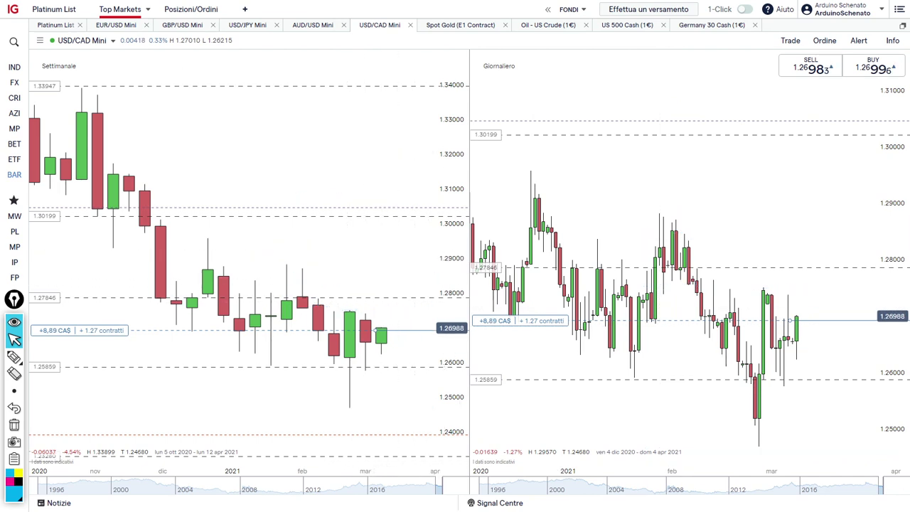